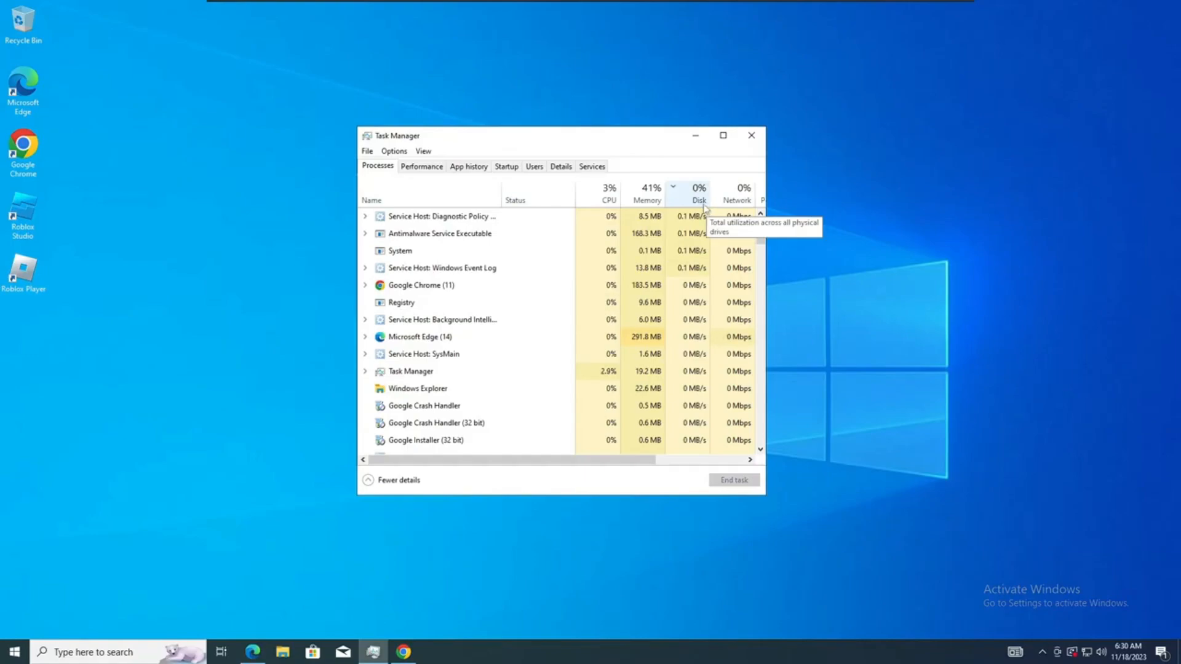
Close Task Manager and open Command Prompt as administrator, allowing it to make changes to the device.
click(752, 136)
click(104, 652)
text(c)
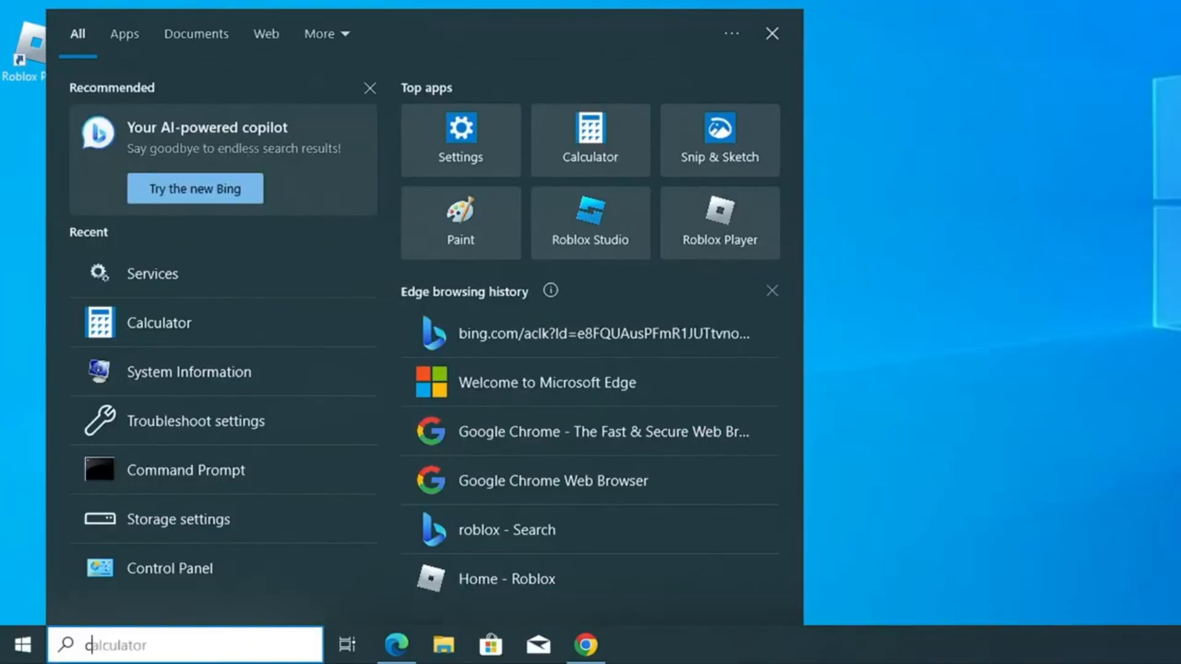
text(,d)
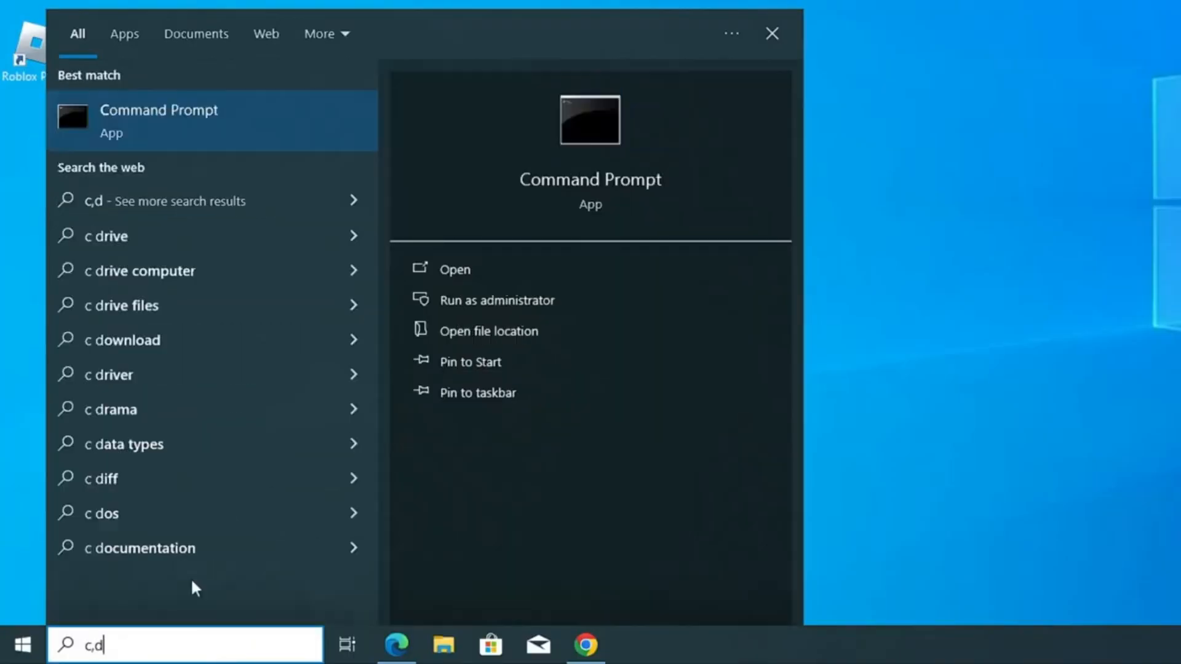
right_click(243, 123)
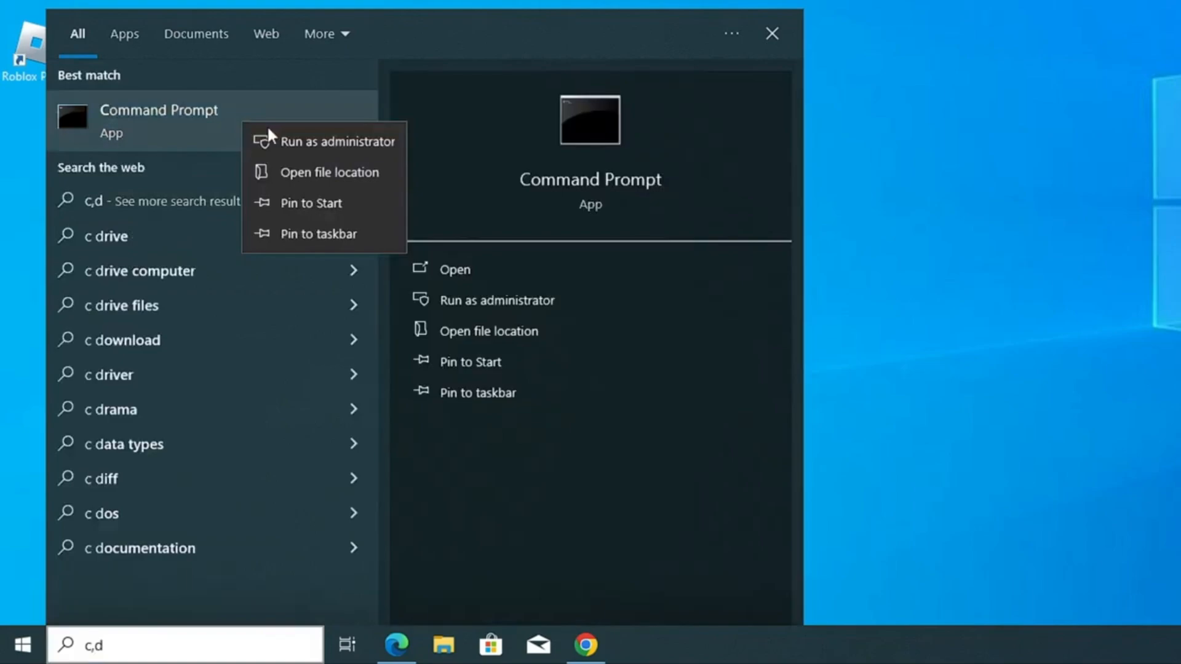
click(312, 146)
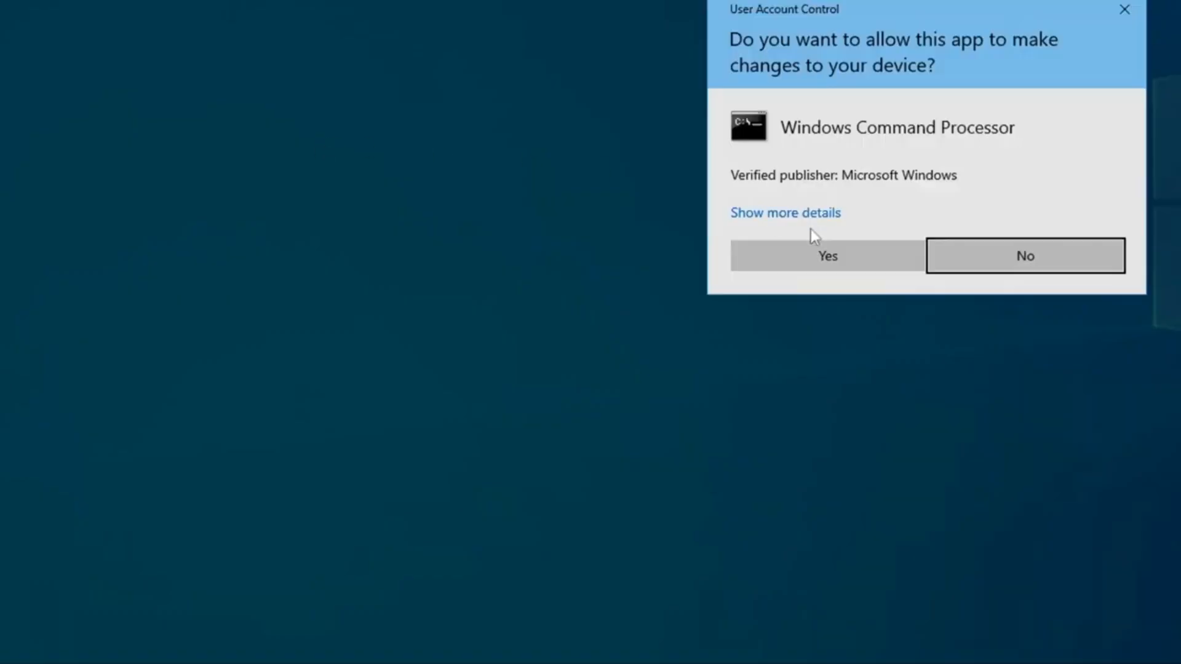
click(839, 255)
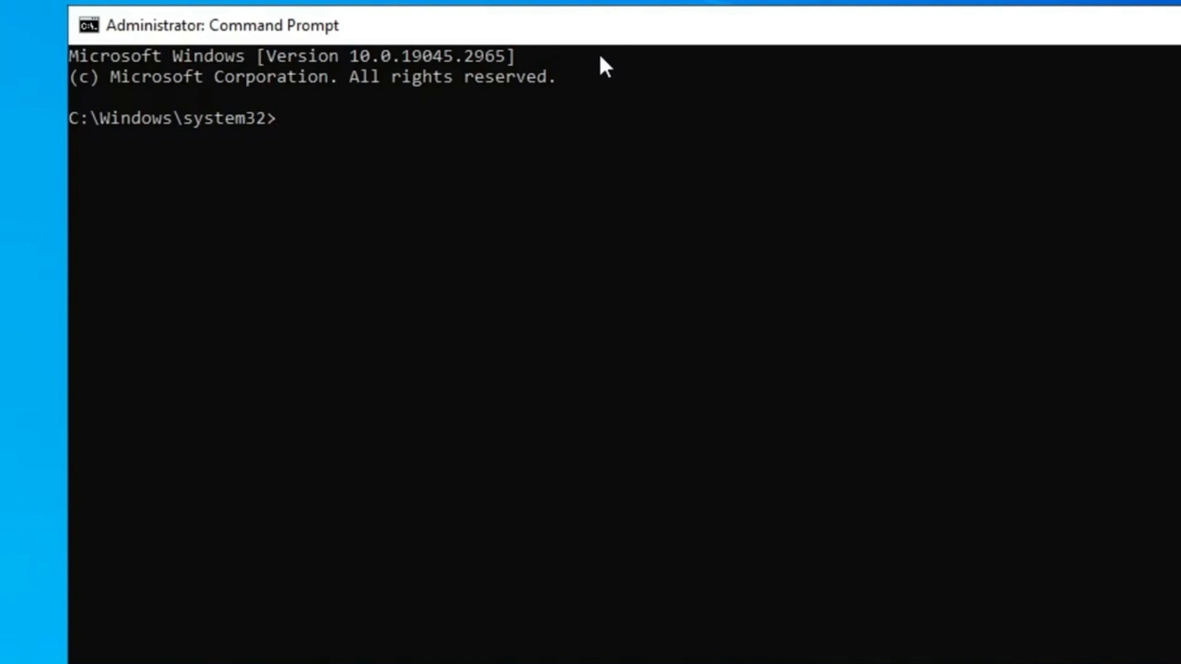
Scan the C drive for file system errors by running chkdsk c: /scan.
text(ch)
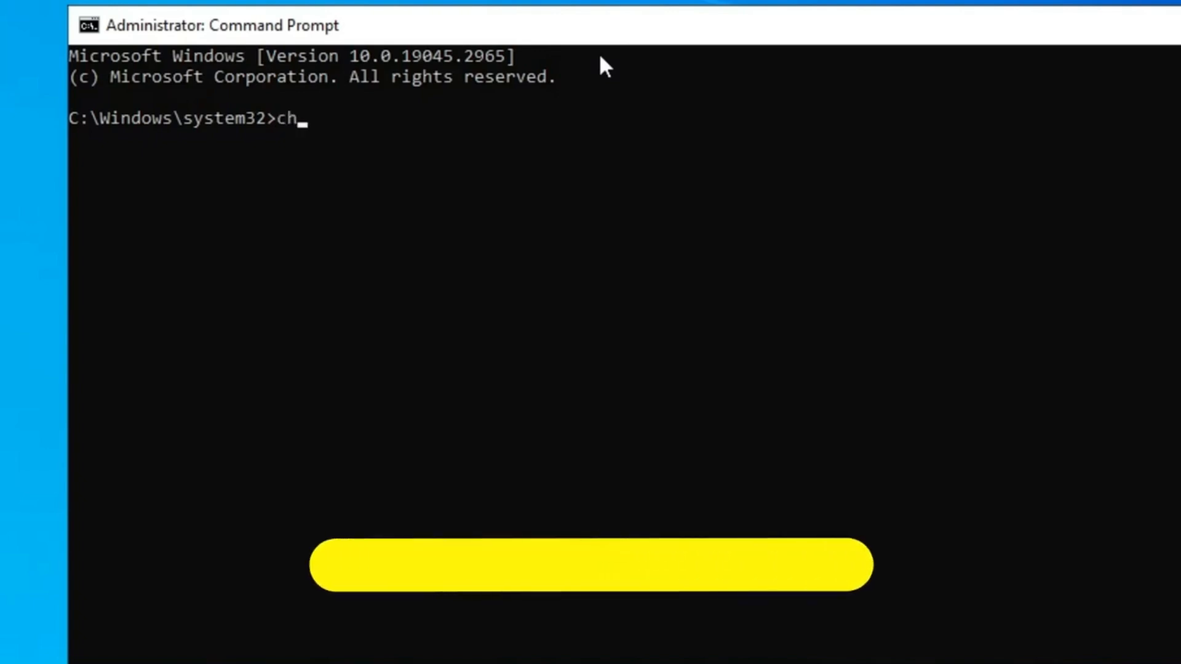
text(kdsk)
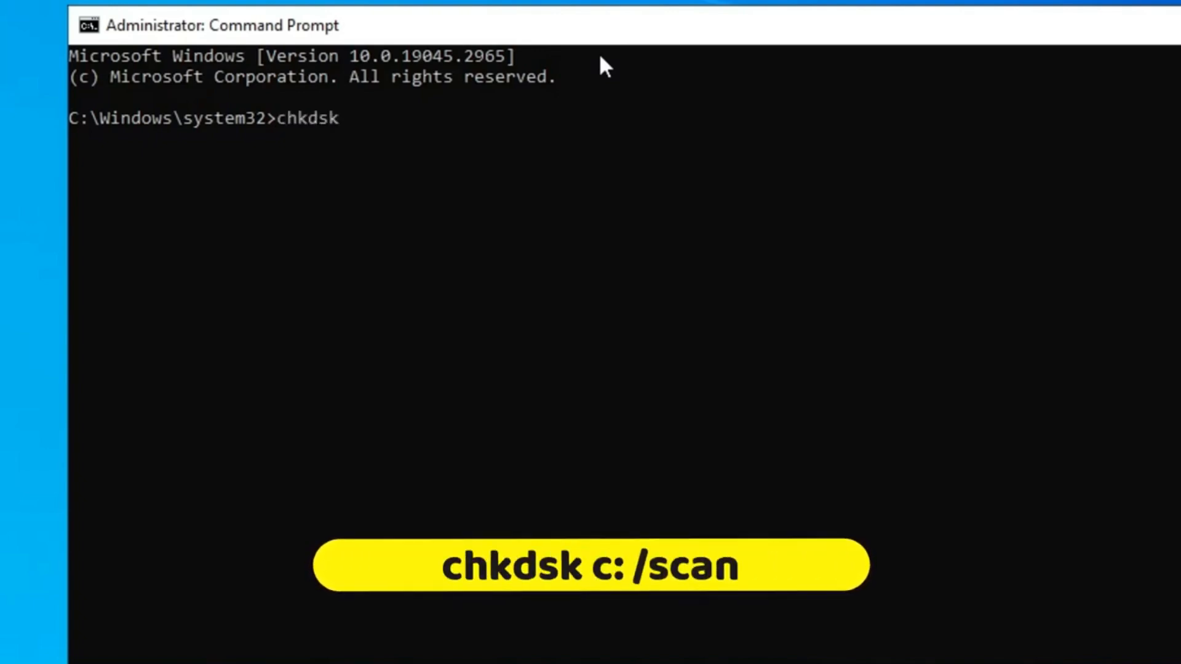
text( c:)
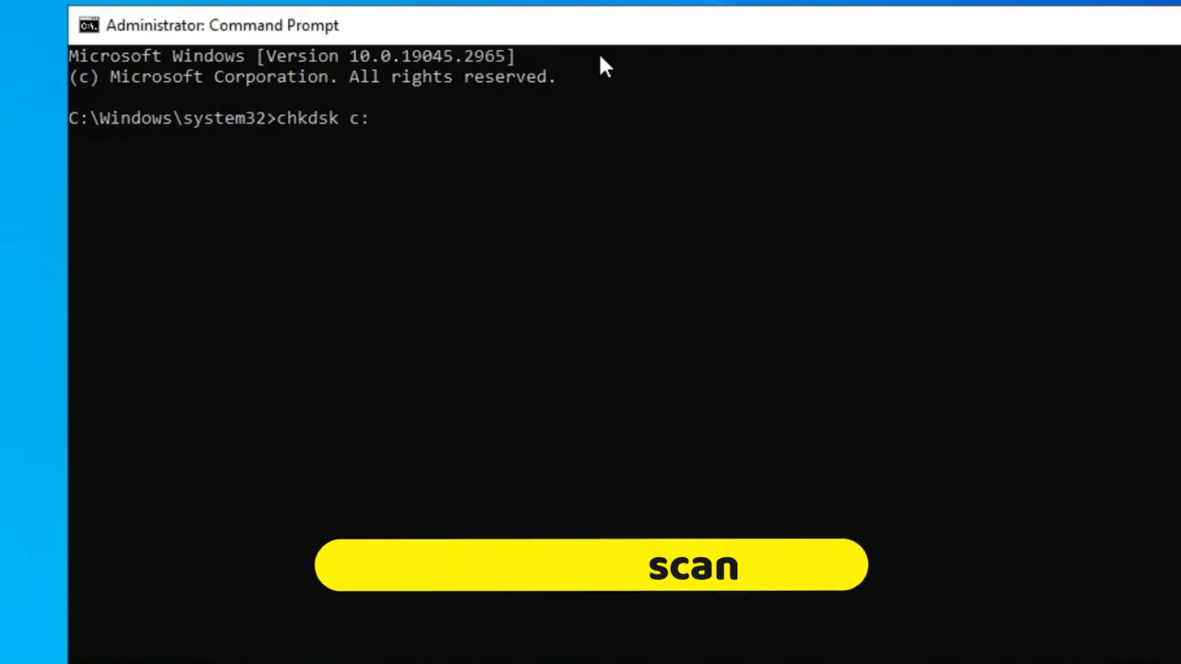
text( /scan)
key(Return)
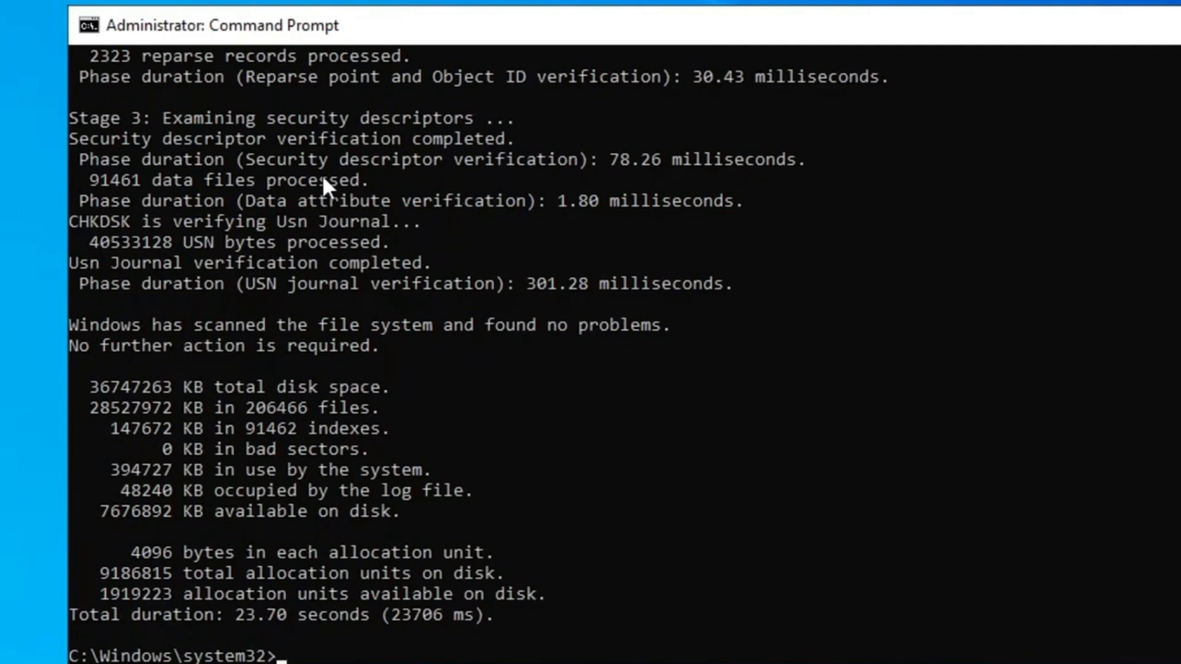
Run chkdsk c: /f and answer y to schedule the volume check for the next system restart.
scroll(453, 283, down, 4)
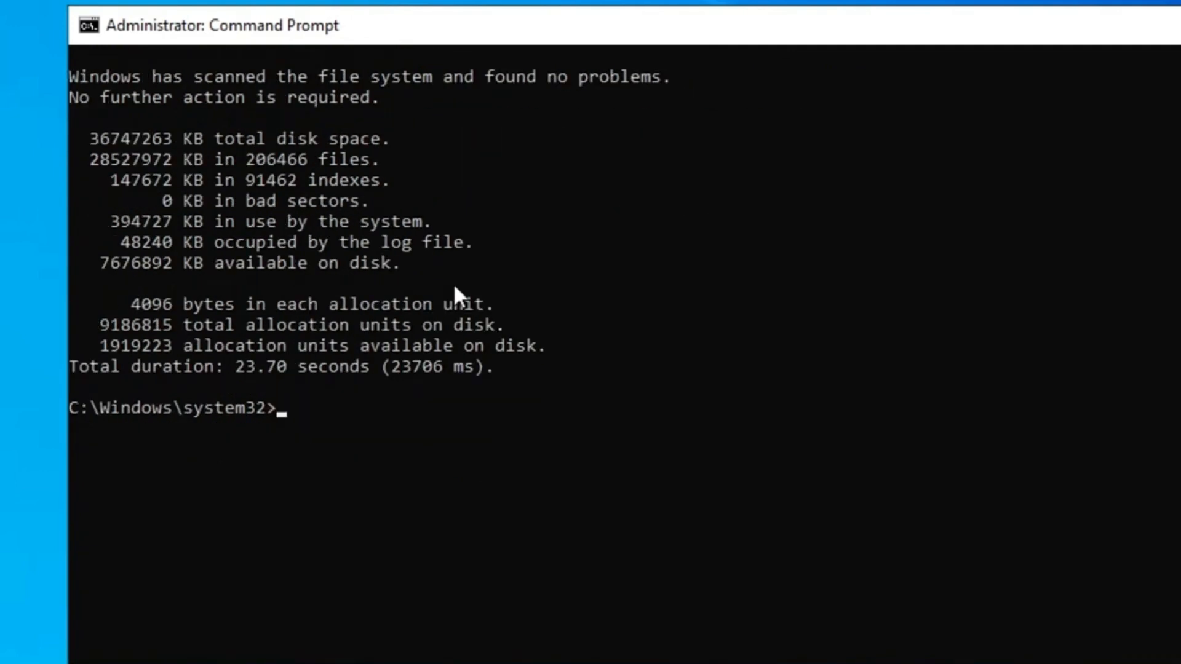
text(chkdsk c)
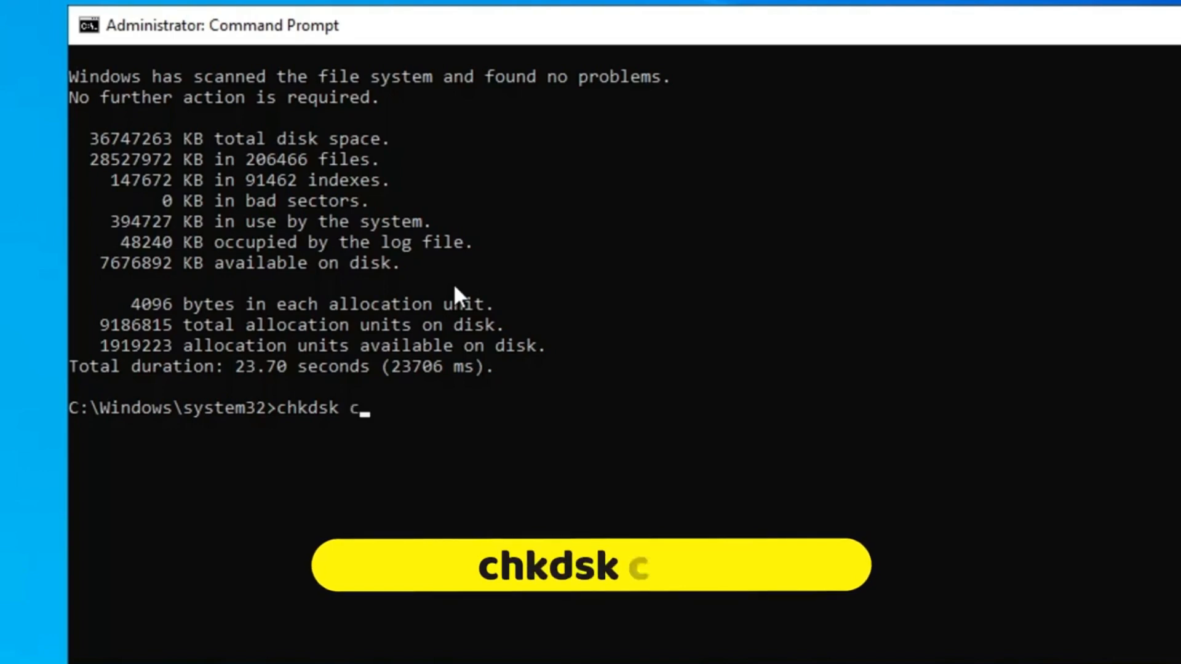
text(: /f)
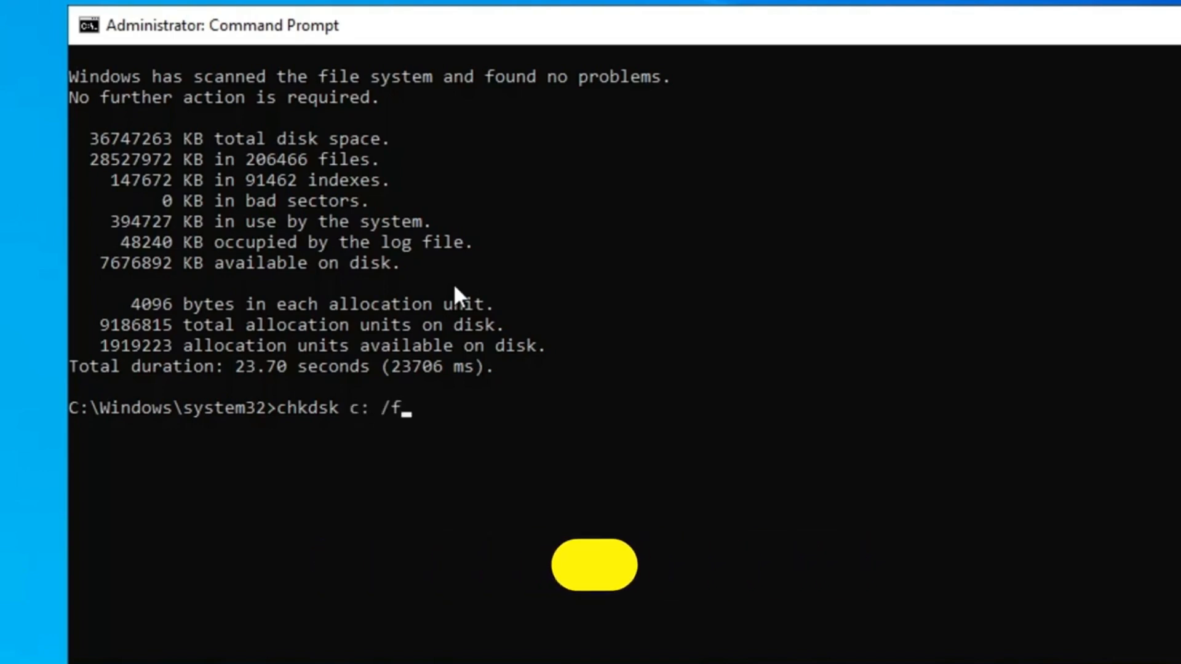
key(Return)
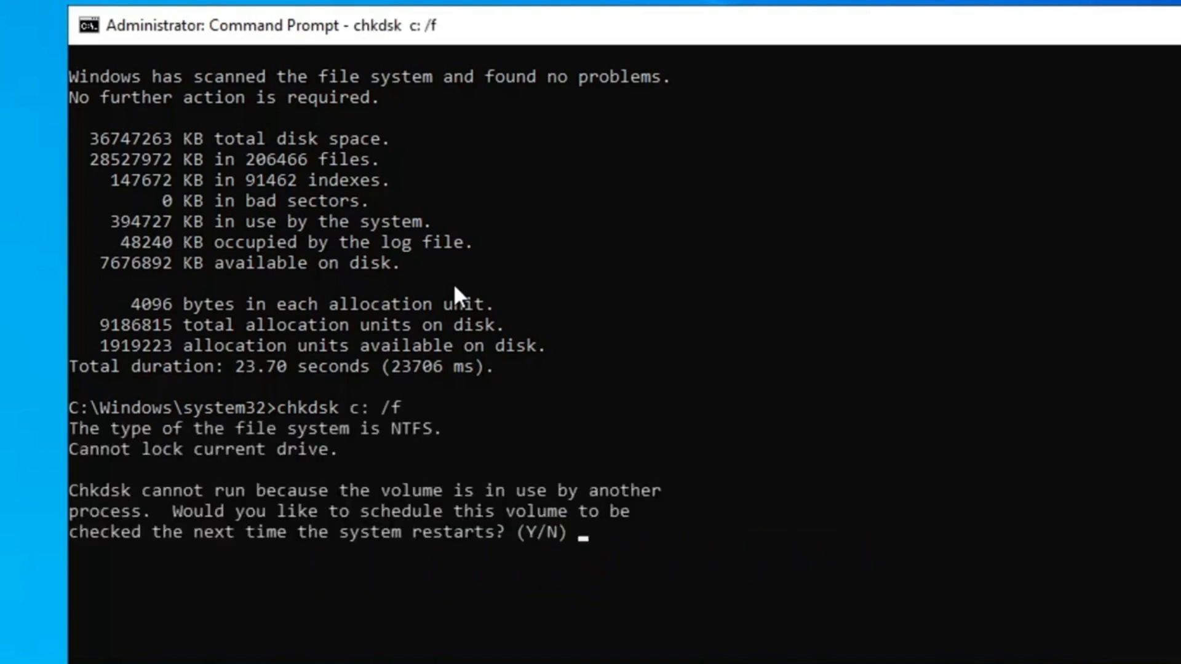
scroll(299, 474, down, 1)
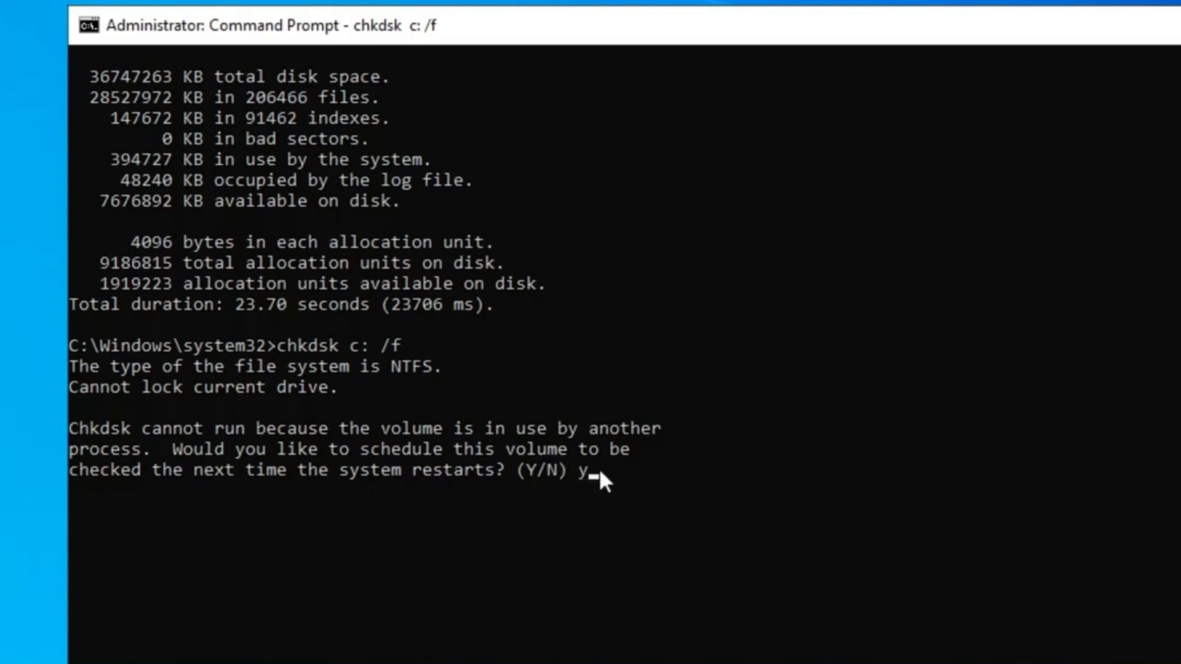
key(Return)
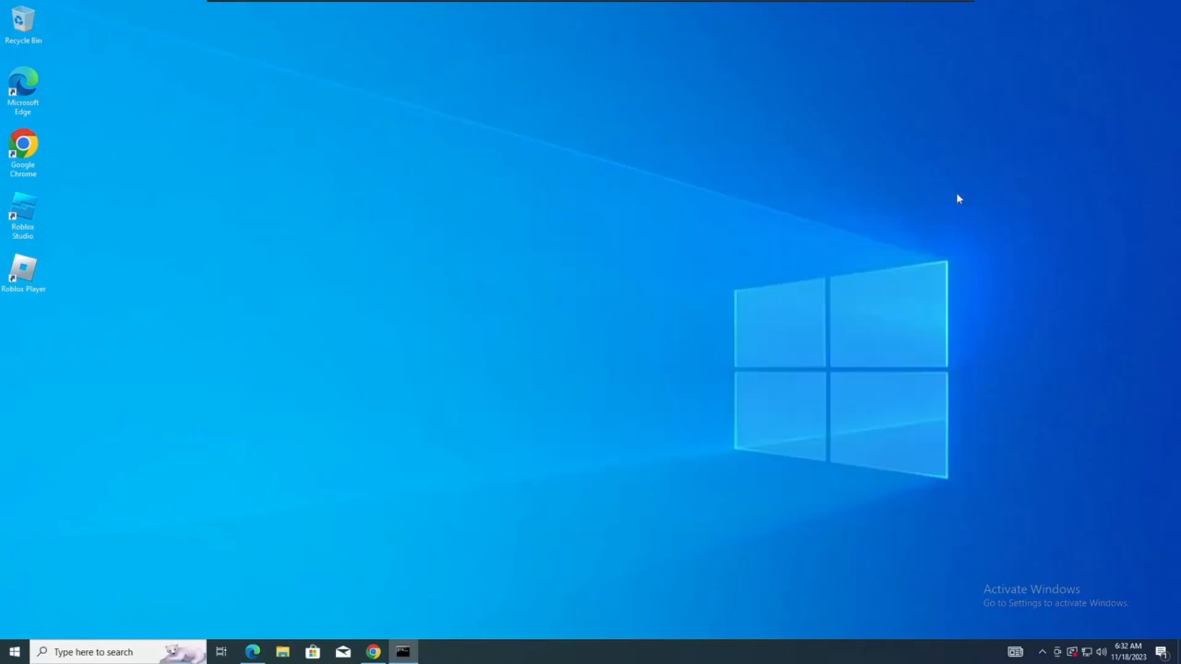
Search Windows for services and open the Services app.
key(super+s)
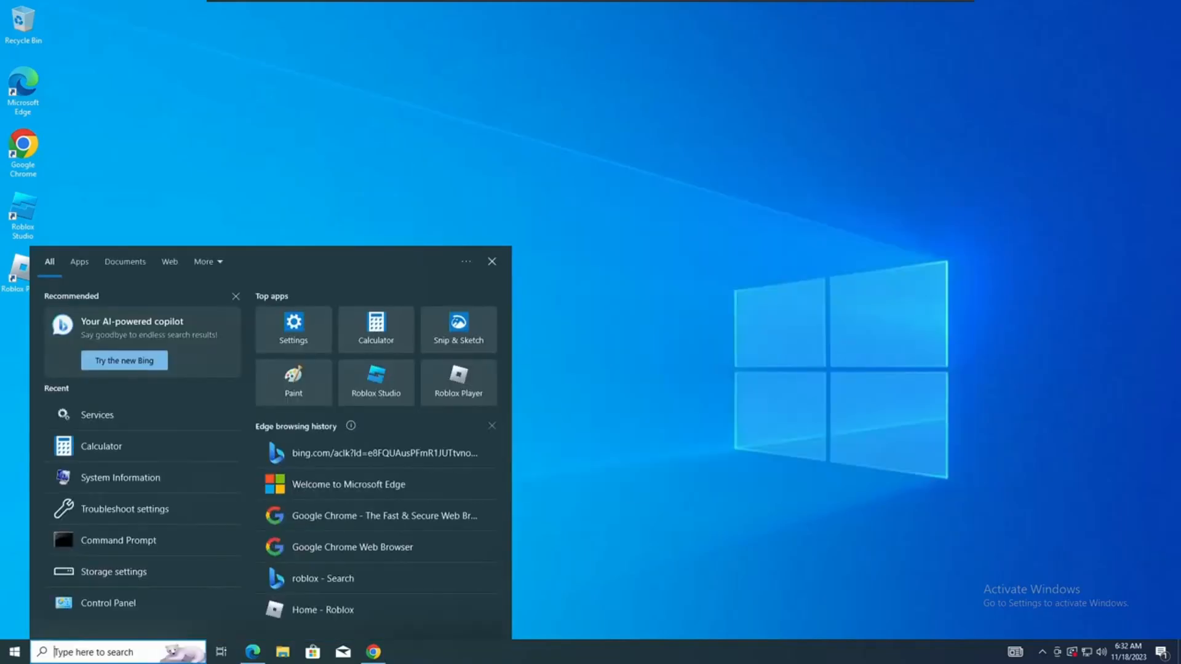
text(services)
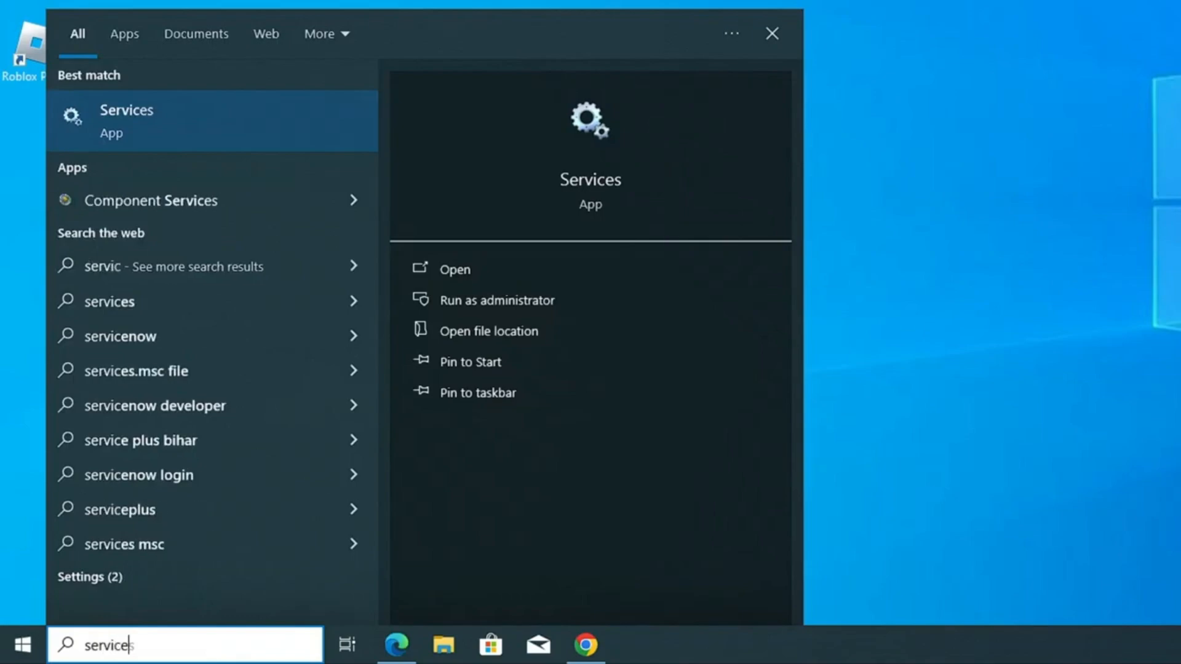
key(Return)
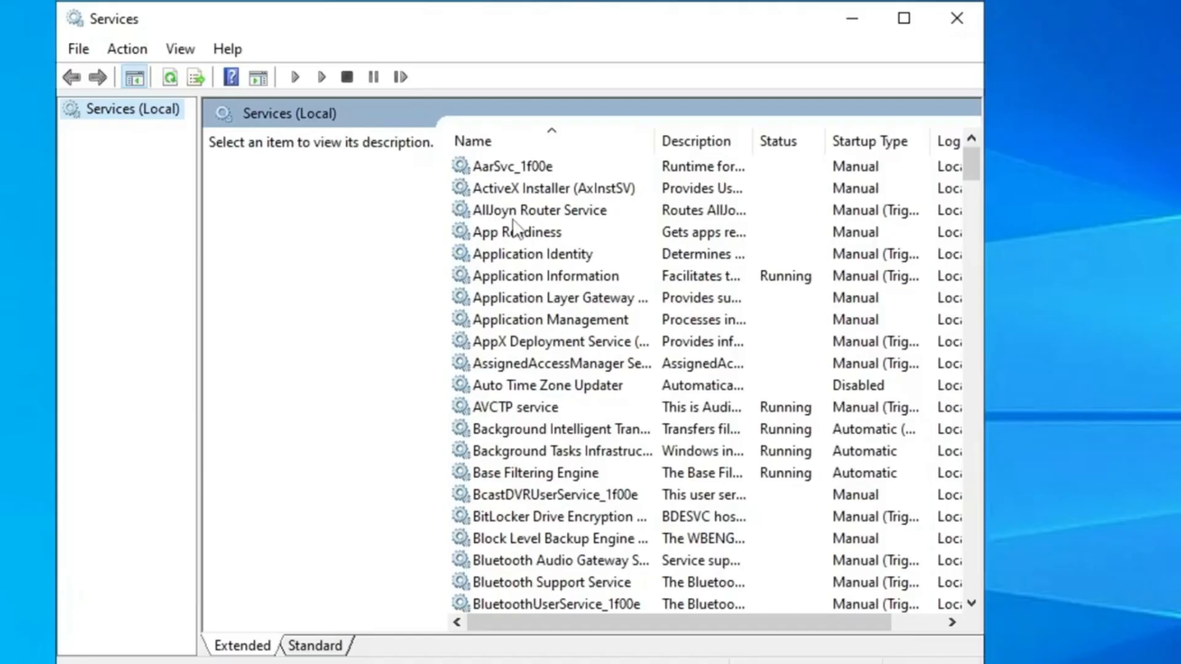
Find the SysMain service in the list of local services and open its properties.
click(518, 215)
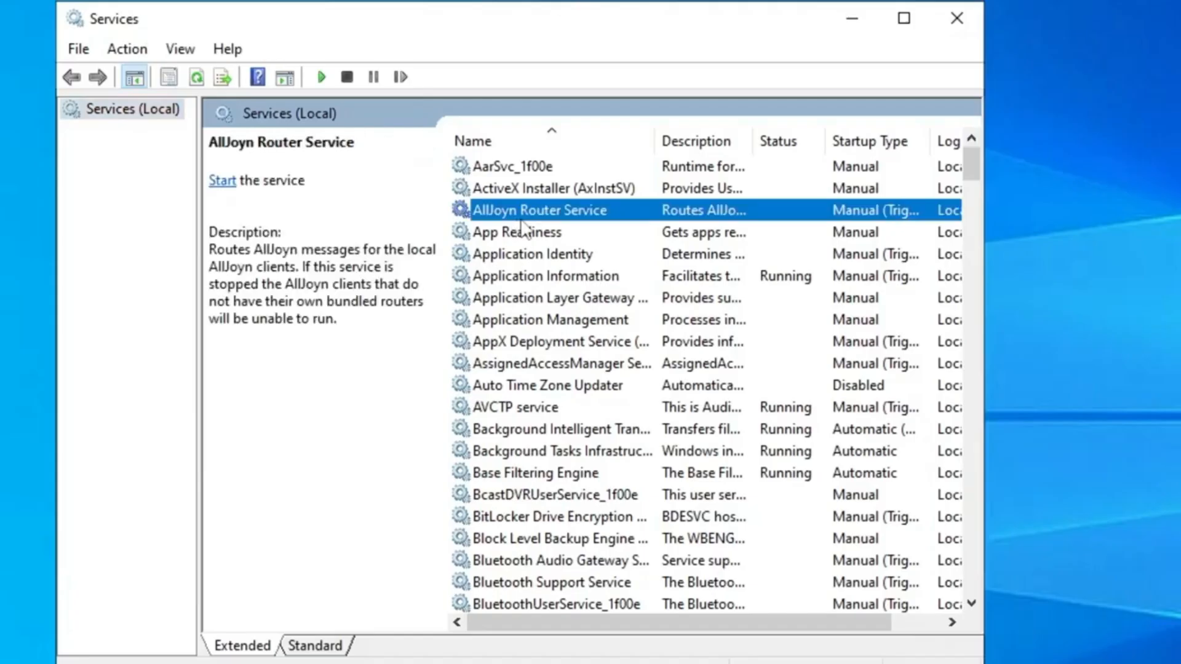
click(523, 271)
key(s)
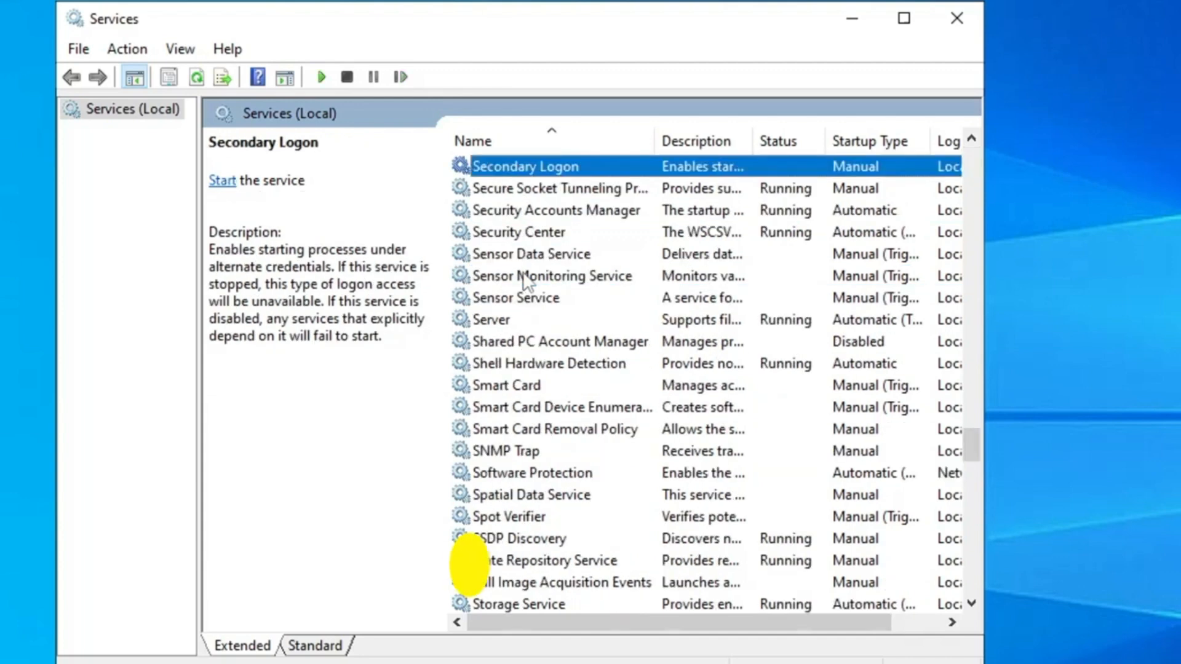
scroll(515, 480, down, 3)
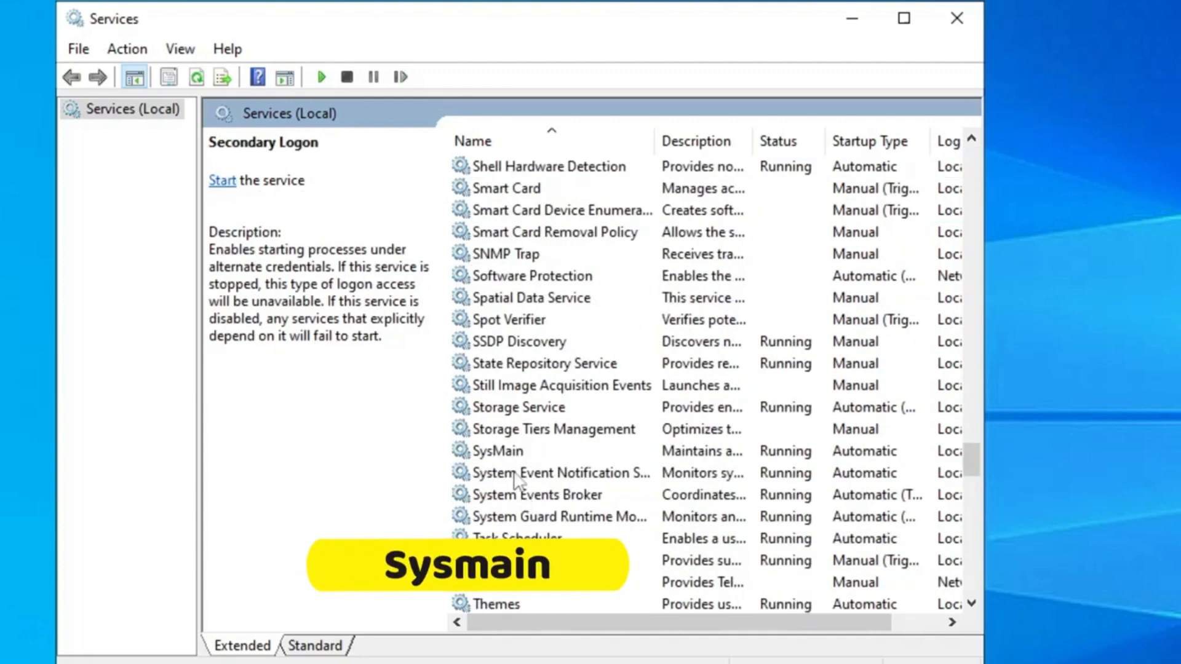
click(527, 453)
double_click(542, 452)
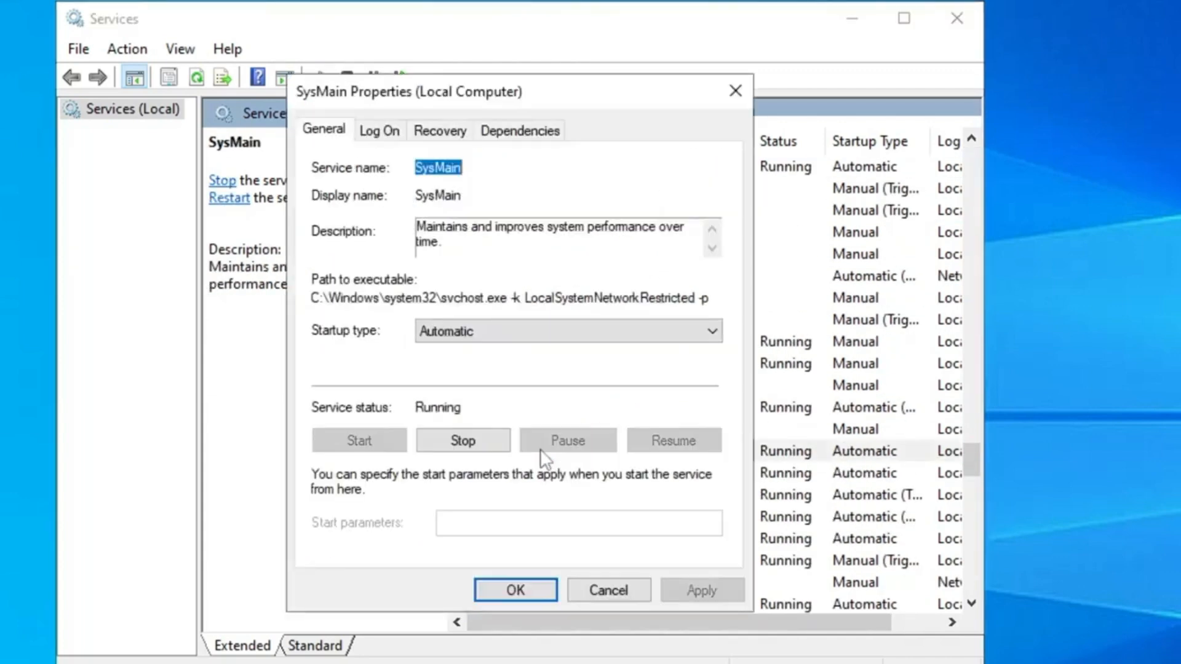
Stop the SysMain service and set its startup type to Disabled, then apply the change and close its properties.
click(474, 441)
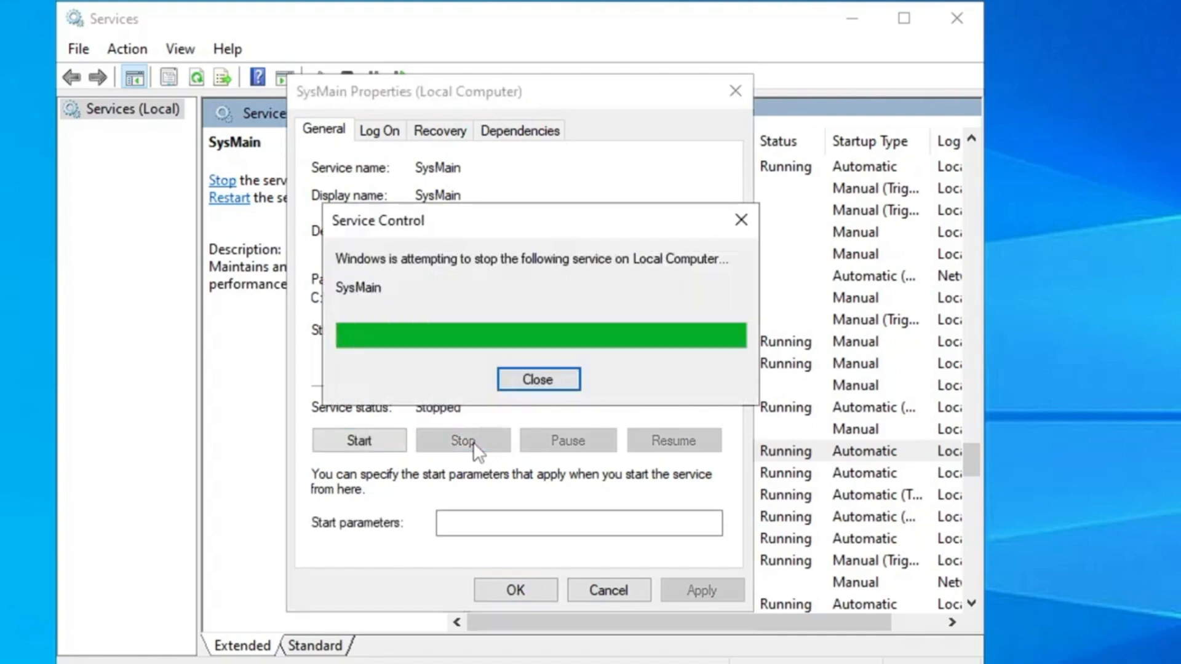
click(493, 335)
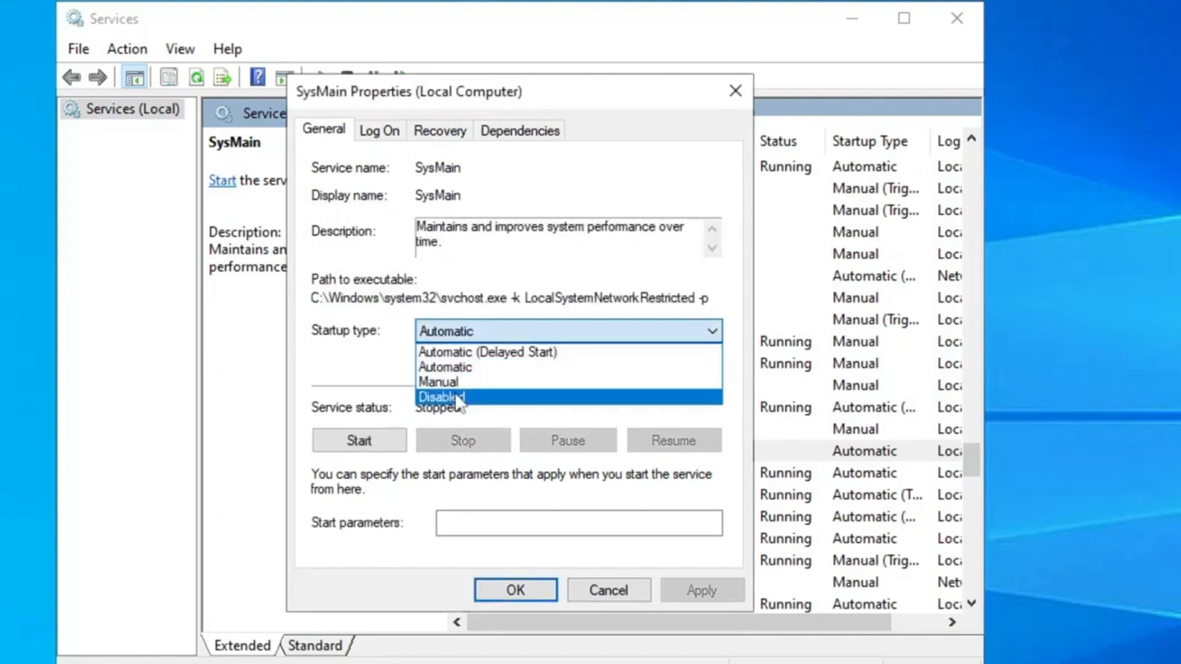
click(455, 397)
click(700, 592)
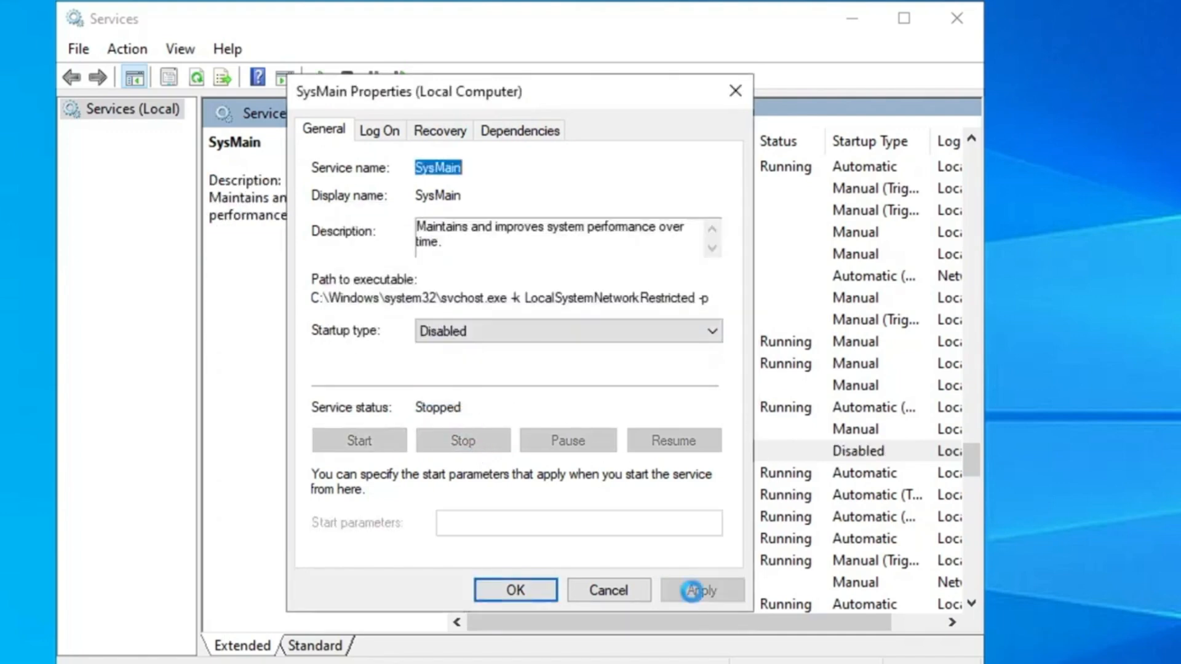
click(524, 591)
Find the Connected Devices Platform Service in the services list and open its properties.
click(549, 386)
key(c)
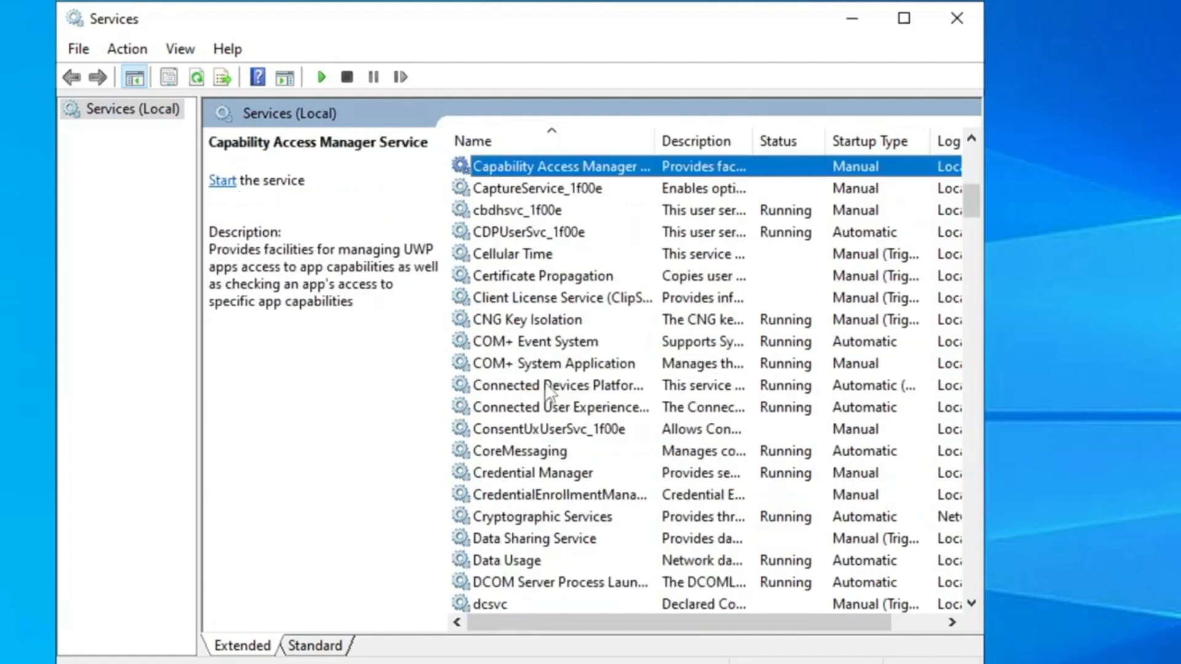
click(541, 387)
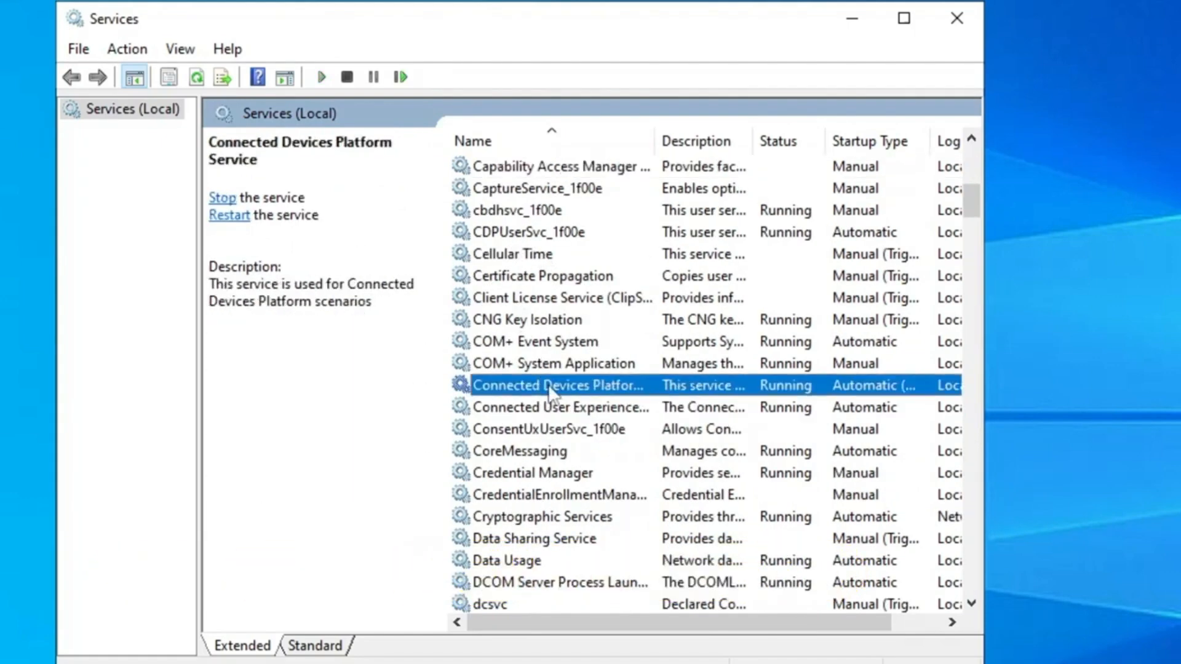
double_click(615, 386)
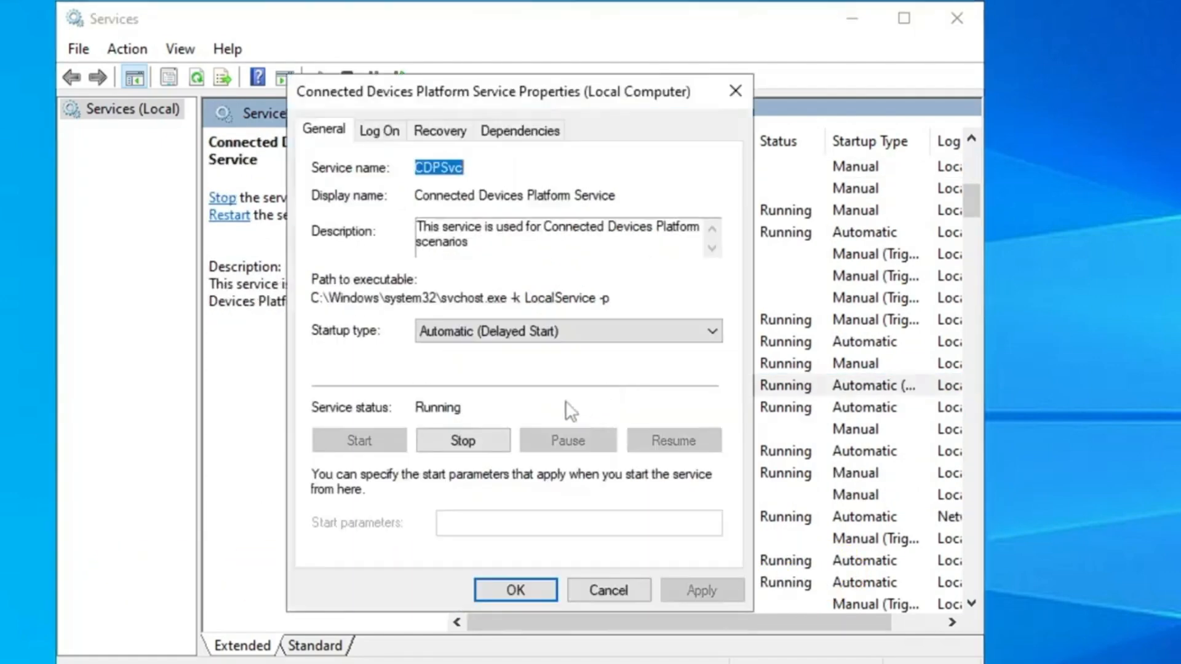
Stop the Connected Devices Platform Service, set its startup type to Disabled and save the change.
click(463, 443)
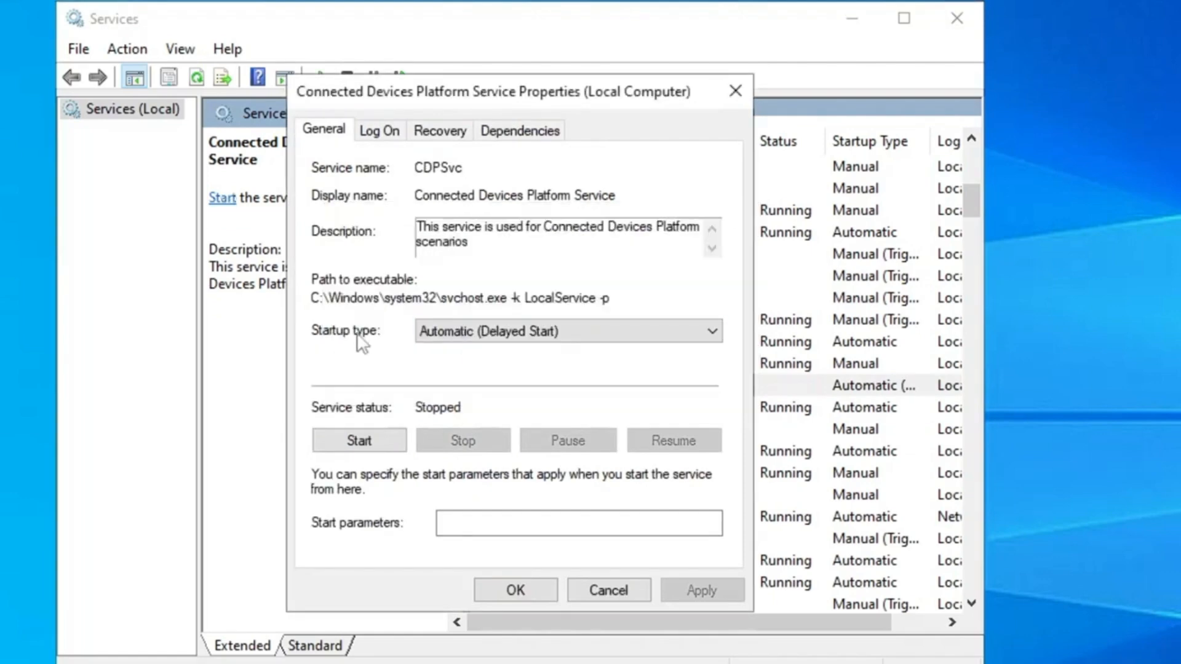
click(574, 331)
click(479, 401)
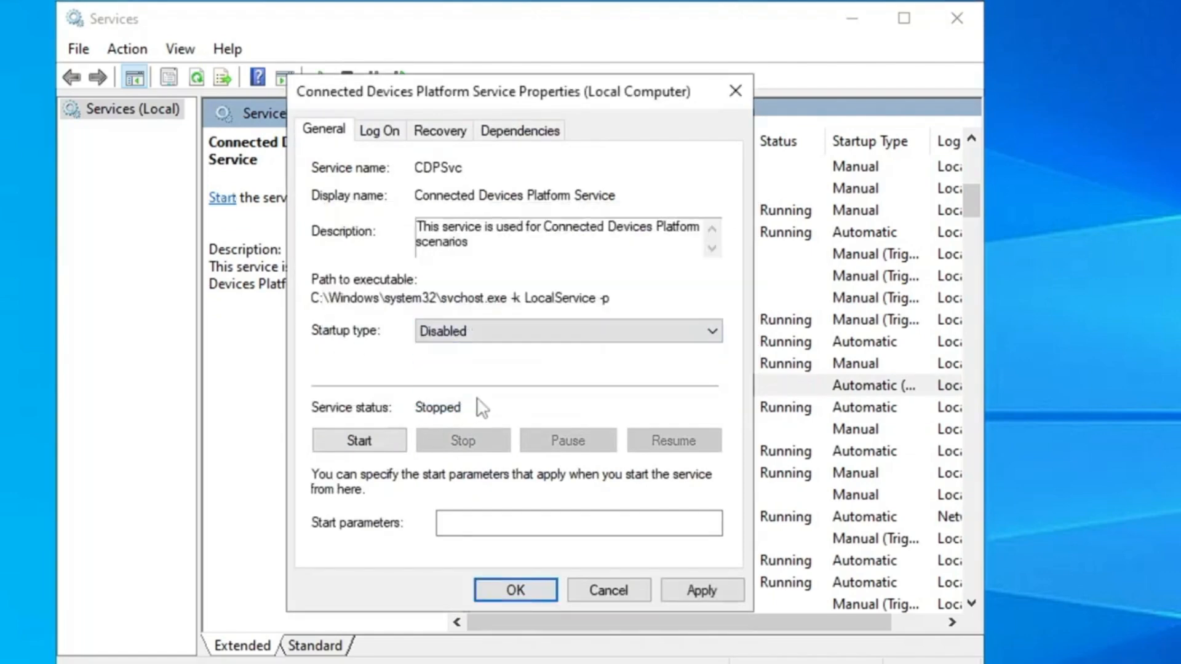
click(701, 590)
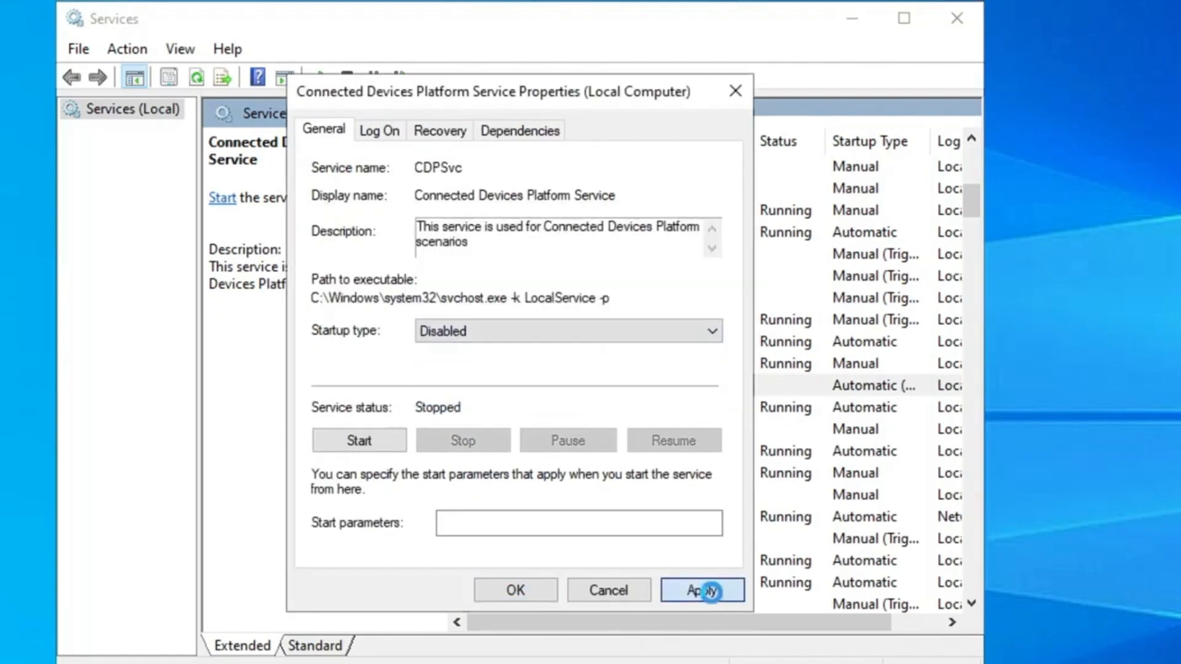
click(515, 590)
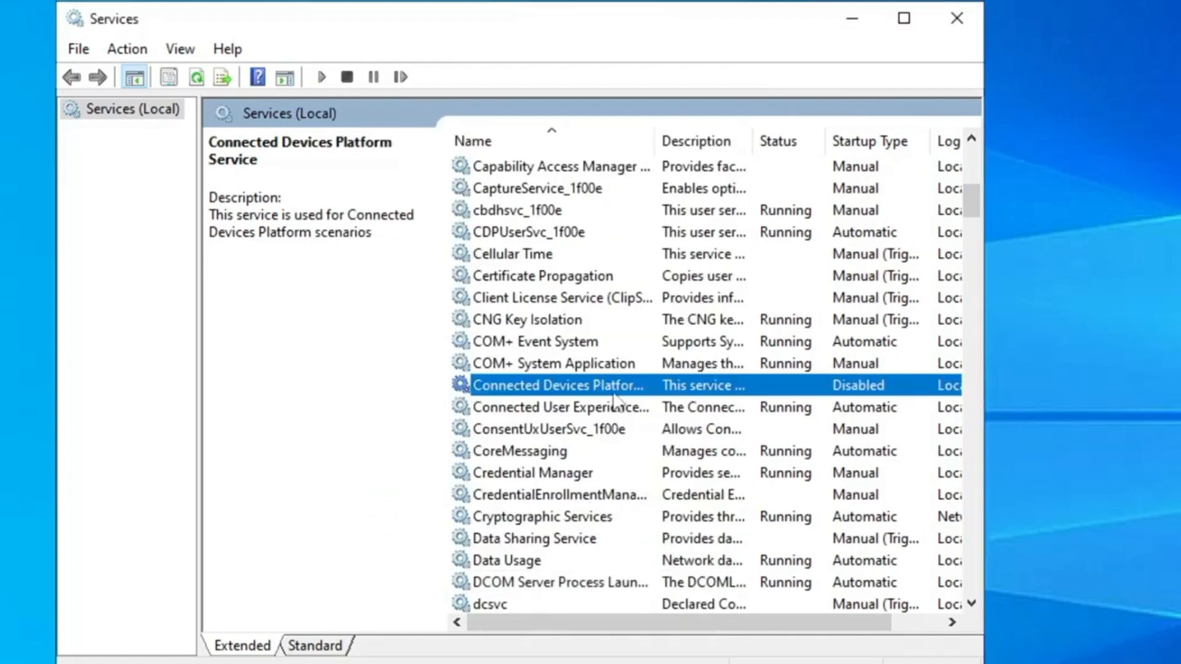
Find the Windows Search service in the services list and open its properties.
click(600, 361)
key(w)
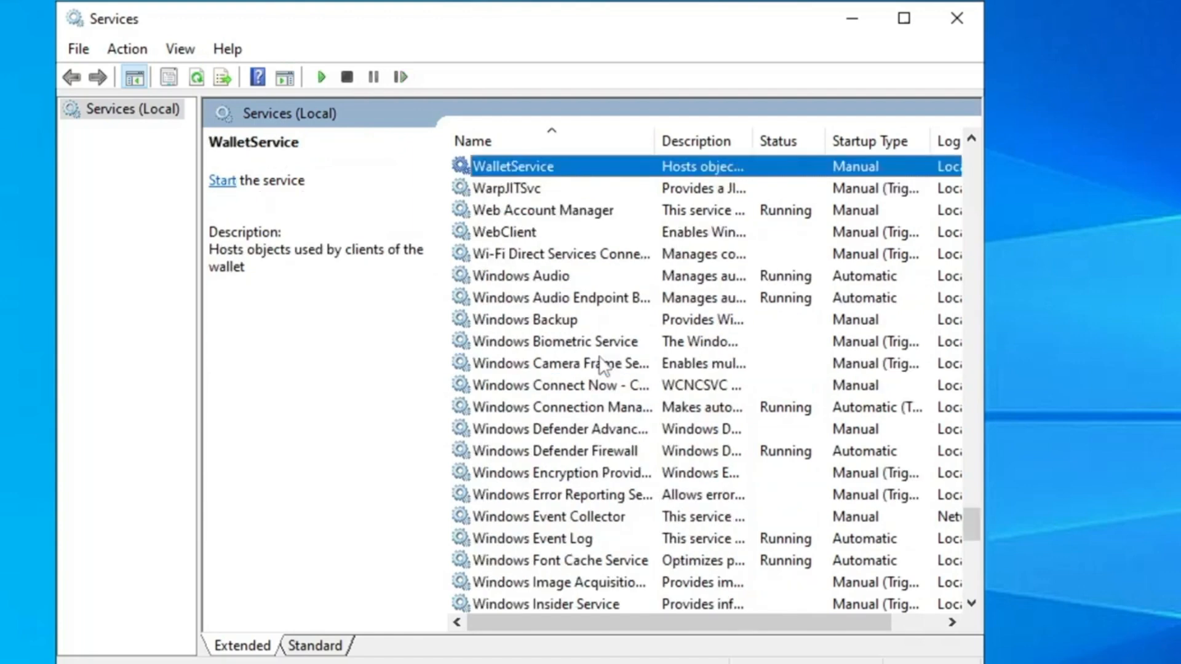
scroll(601, 366, down, 9)
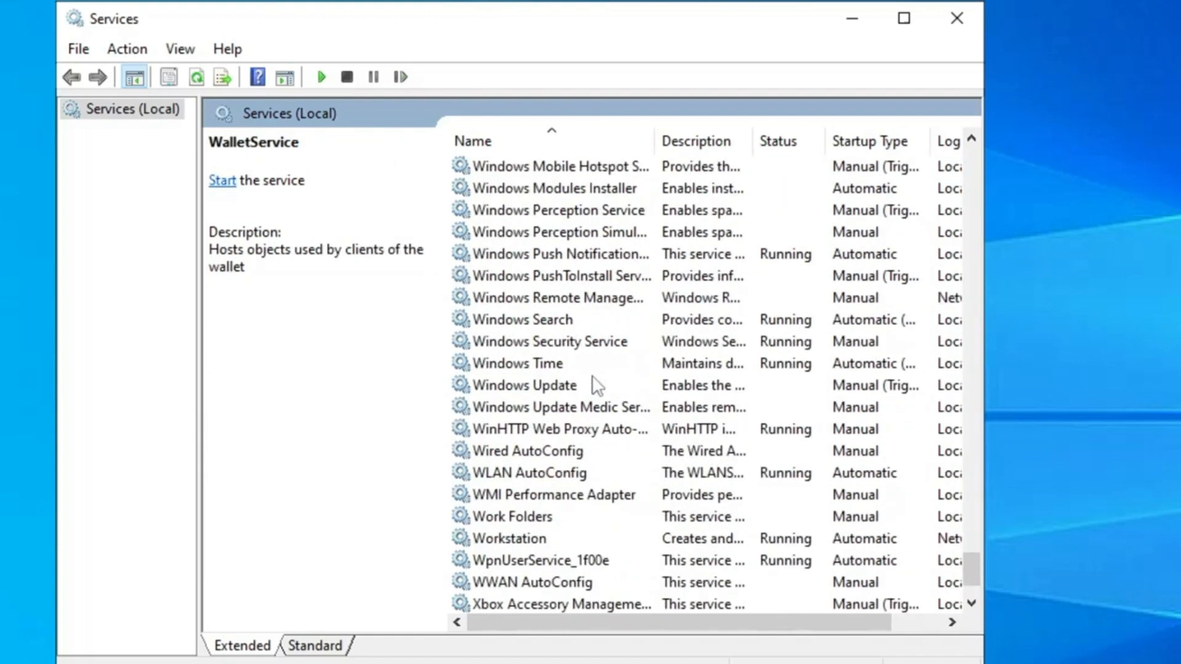
double_click(552, 319)
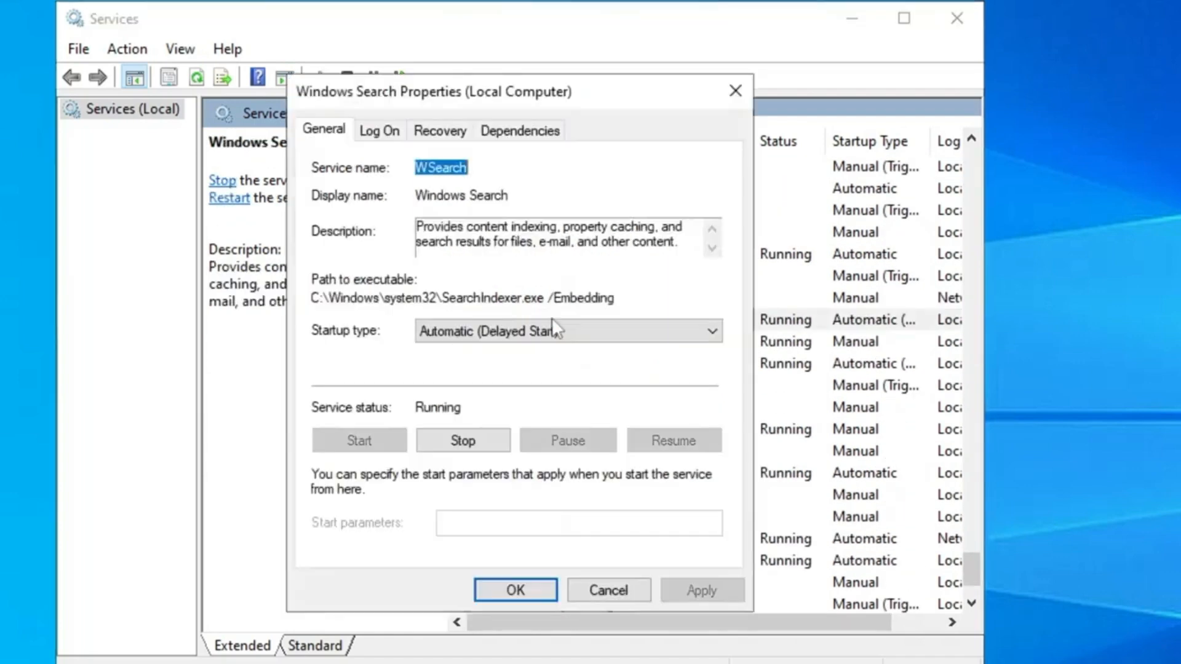
Check the startup type options of the Windows Search service, then close its properties and the Services window.
click(500, 335)
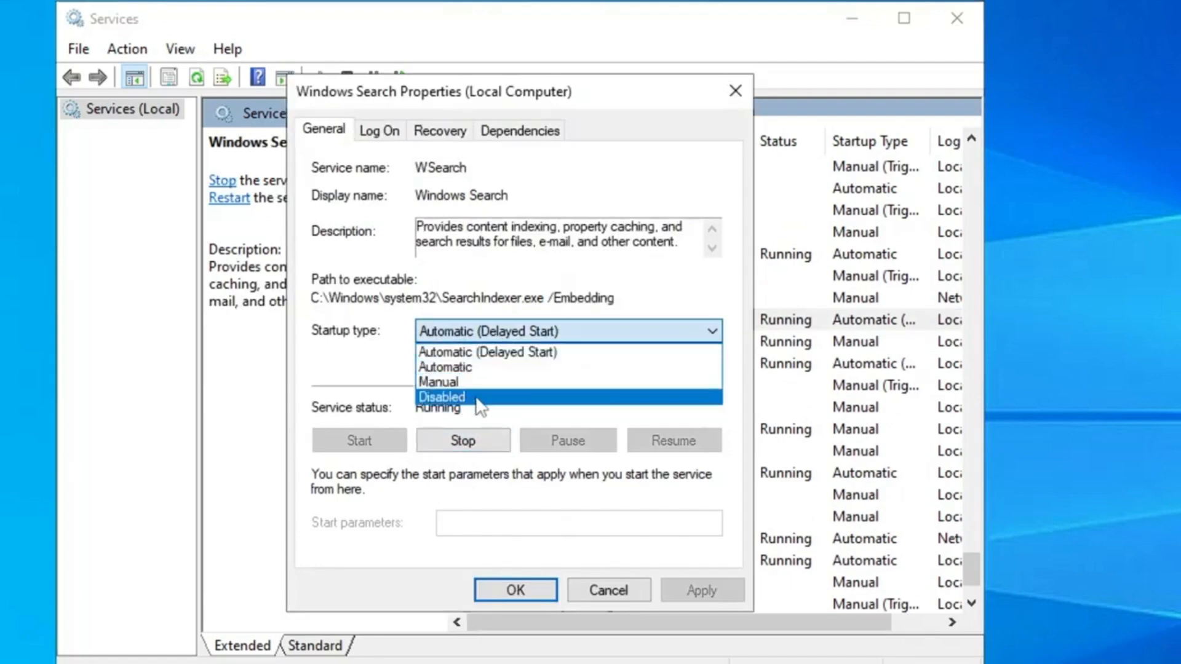
click(365, 360)
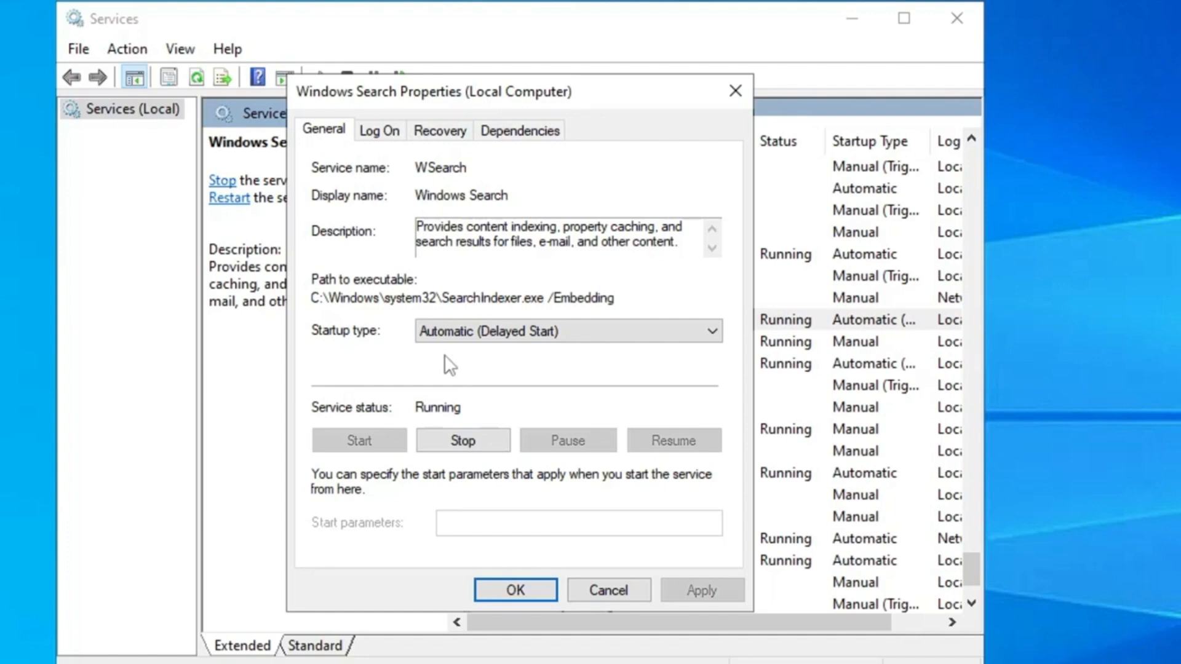
click(529, 589)
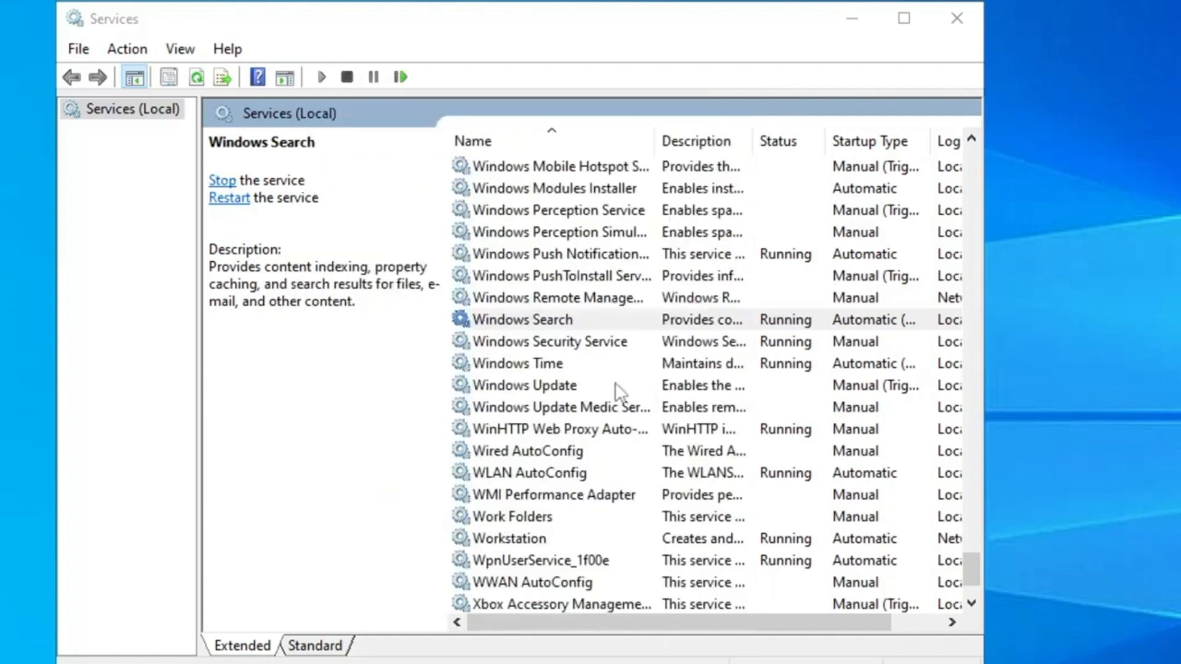
click(977, 18)
Switch to File Explorer and open the Optimize Drives tool from the properties of Local Disk (C:).
click(283, 652)
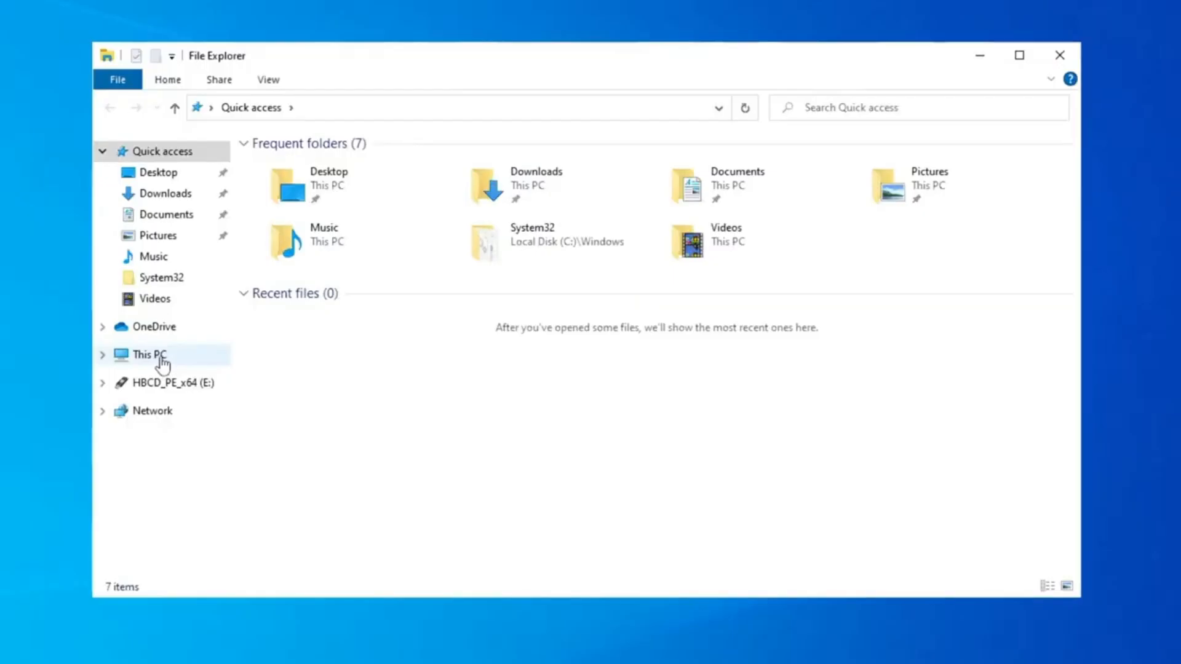
click(294, 348)
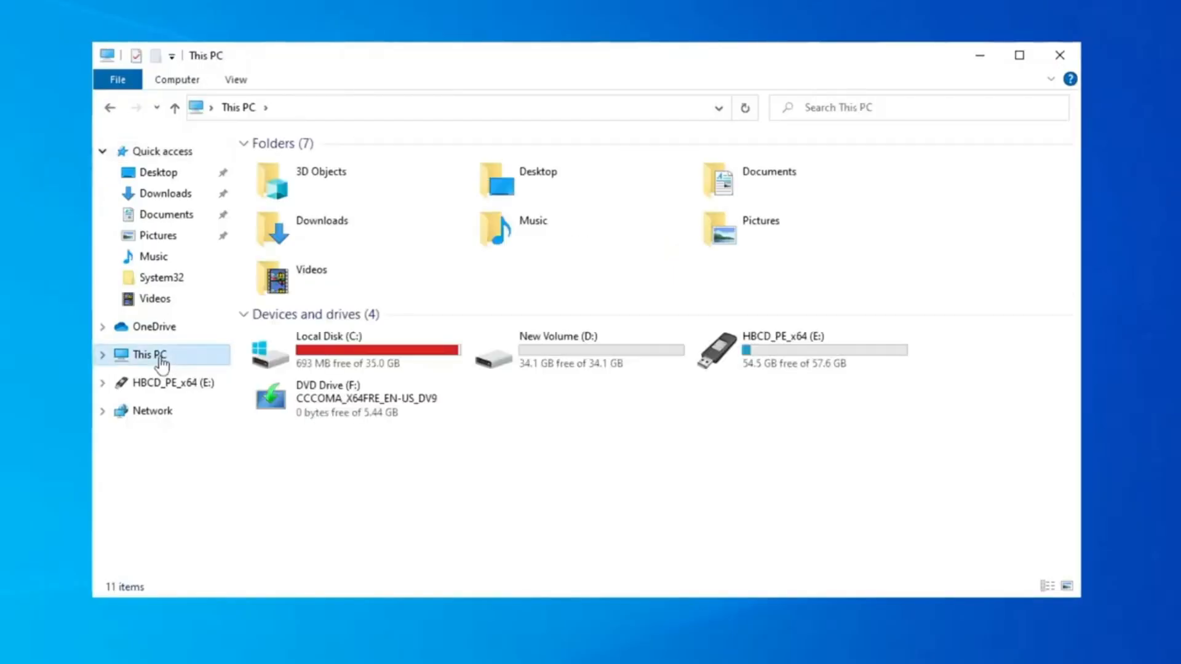
right_click(337, 348)
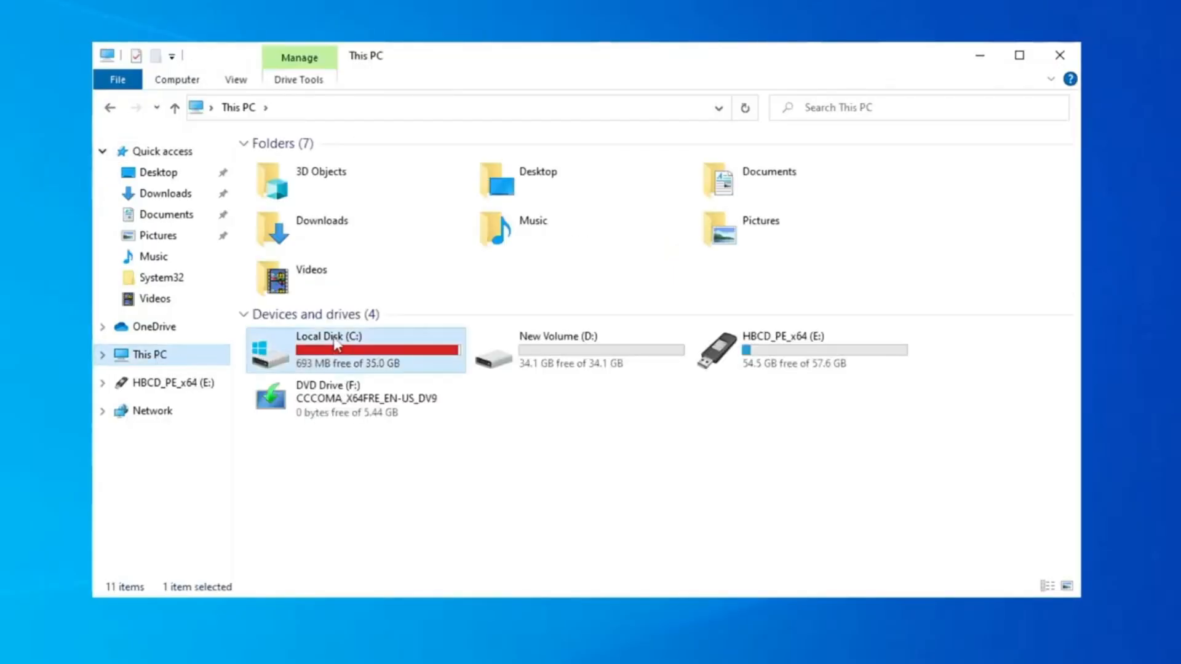
click(396, 620)
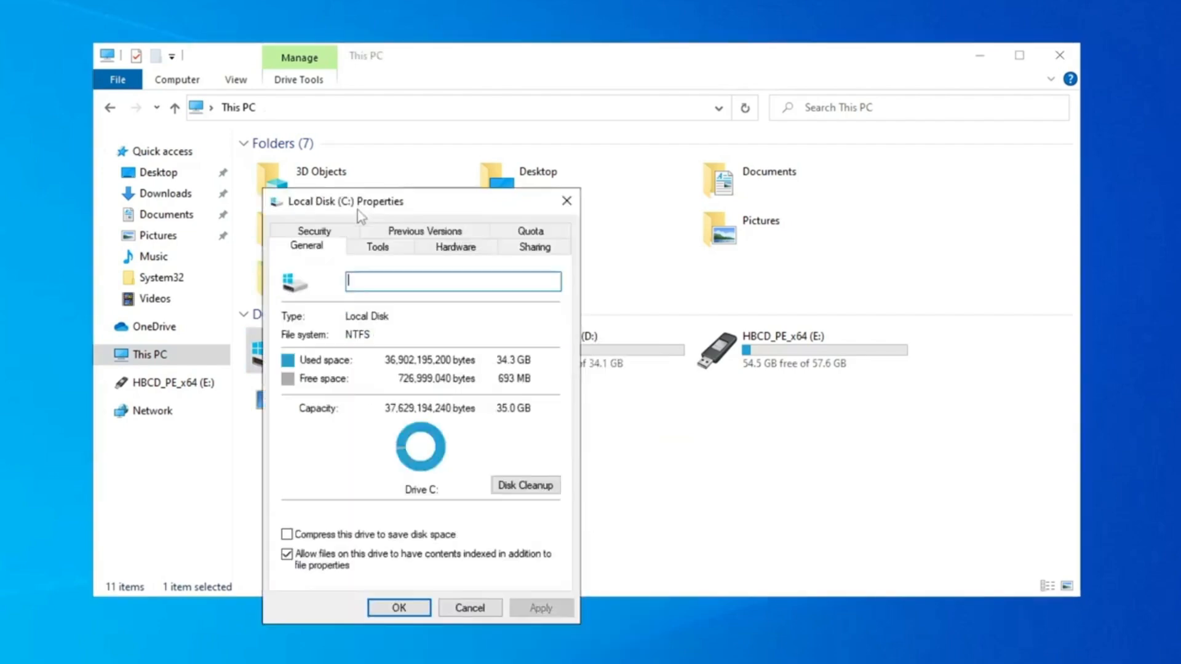
click(378, 249)
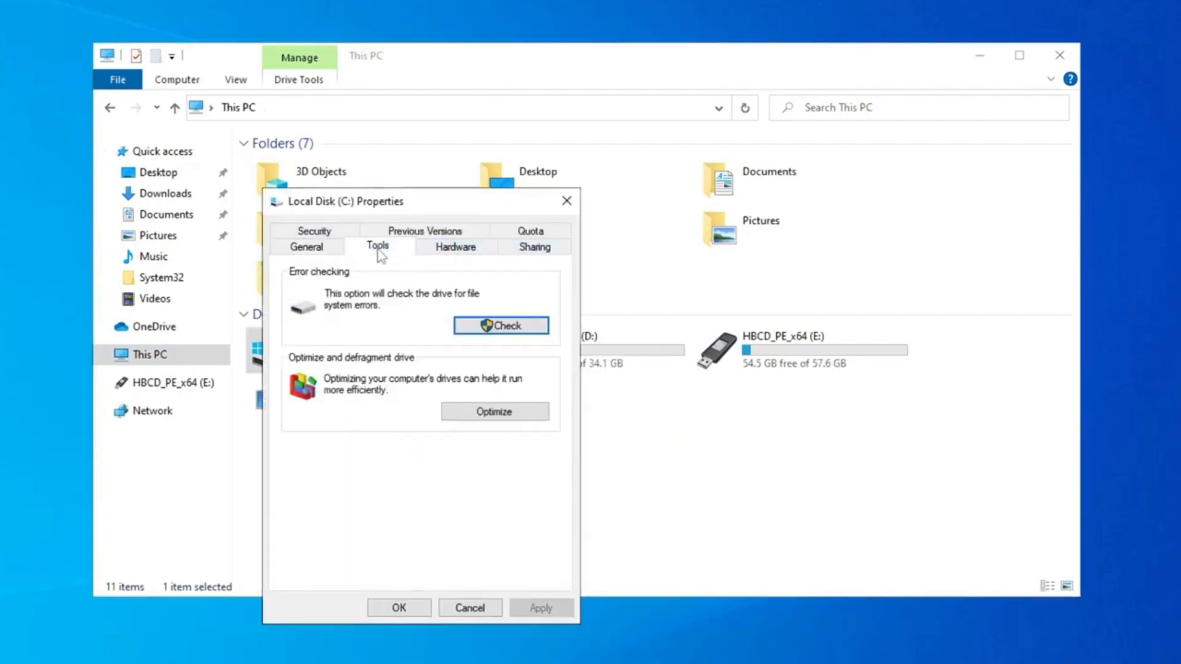
click(492, 418)
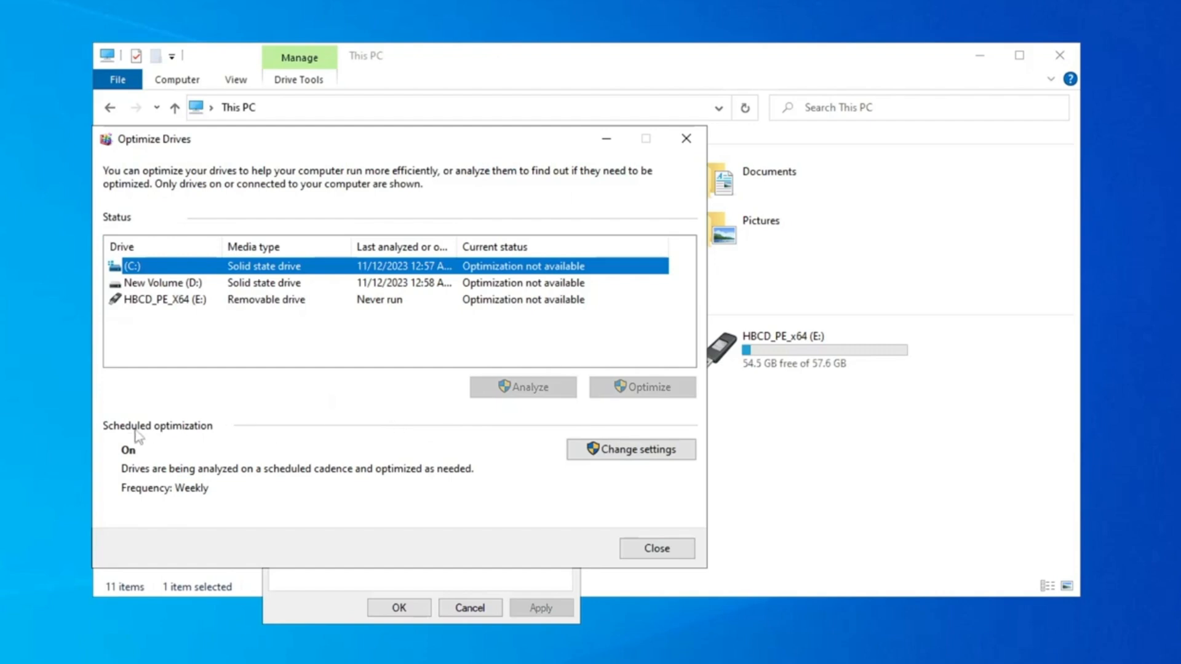
Turn off scheduled drive optimization, then close Optimize Drives and the C drive's properties.
click(639, 450)
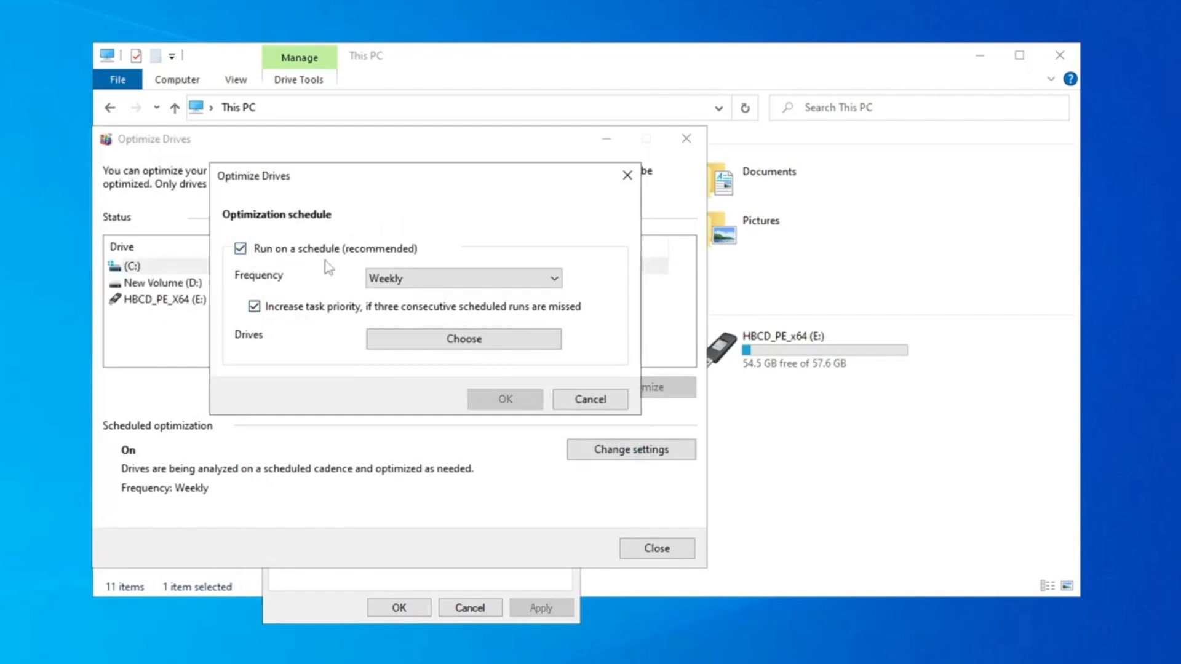
click(238, 250)
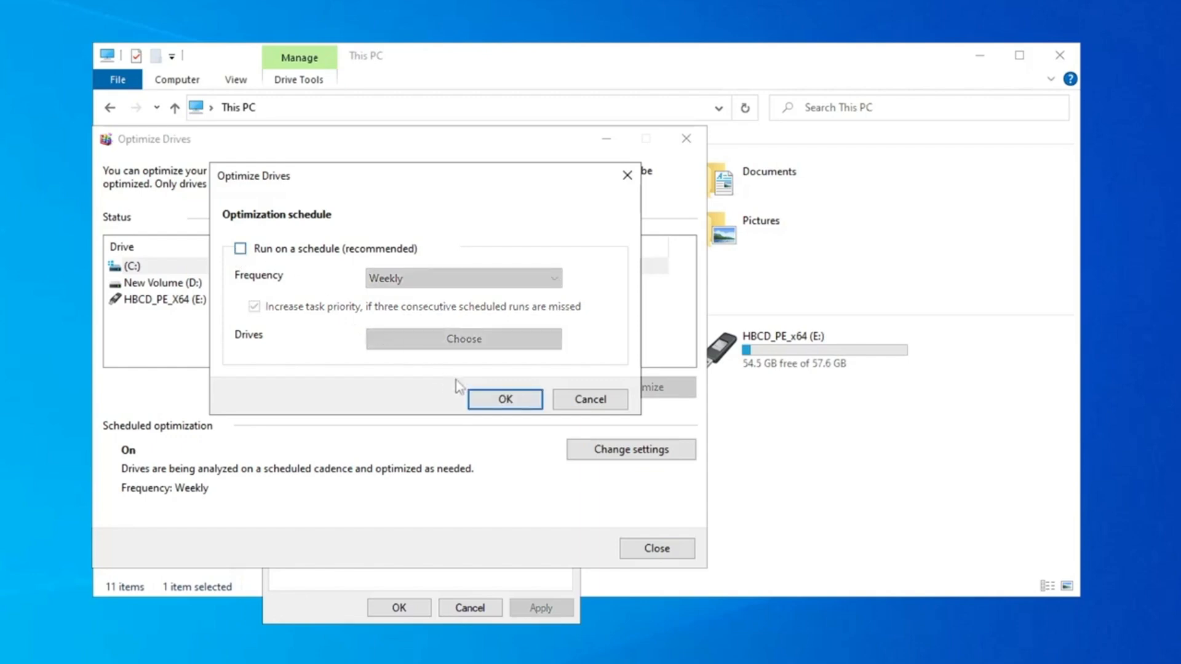
click(499, 401)
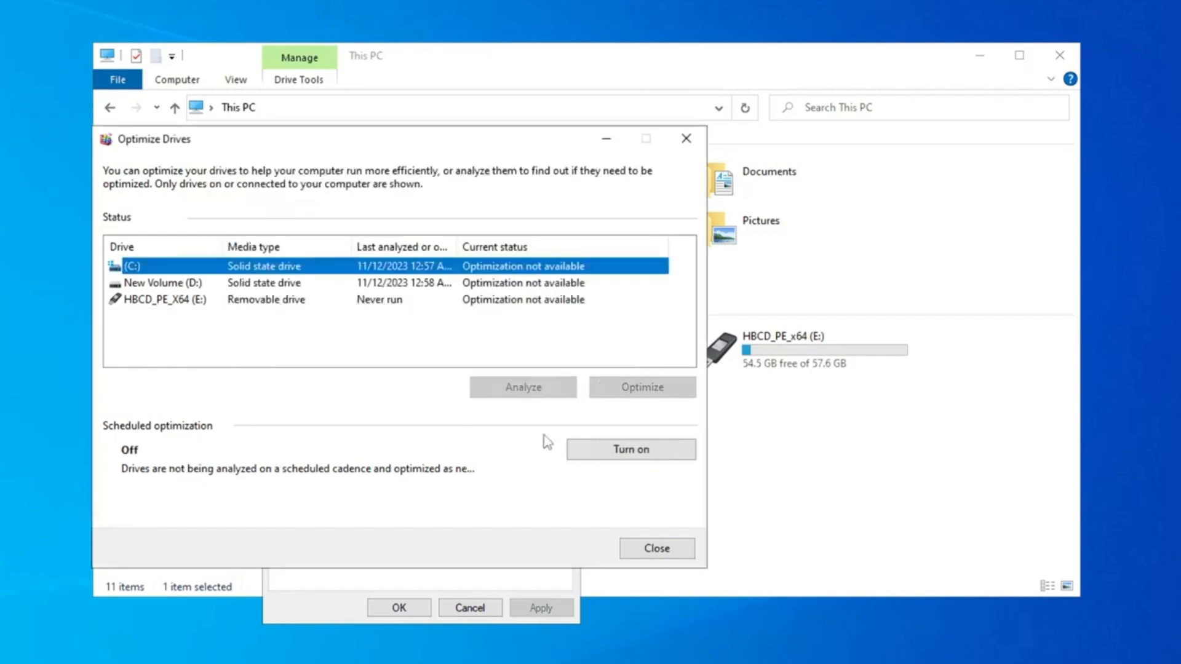
click(662, 552)
click(411, 610)
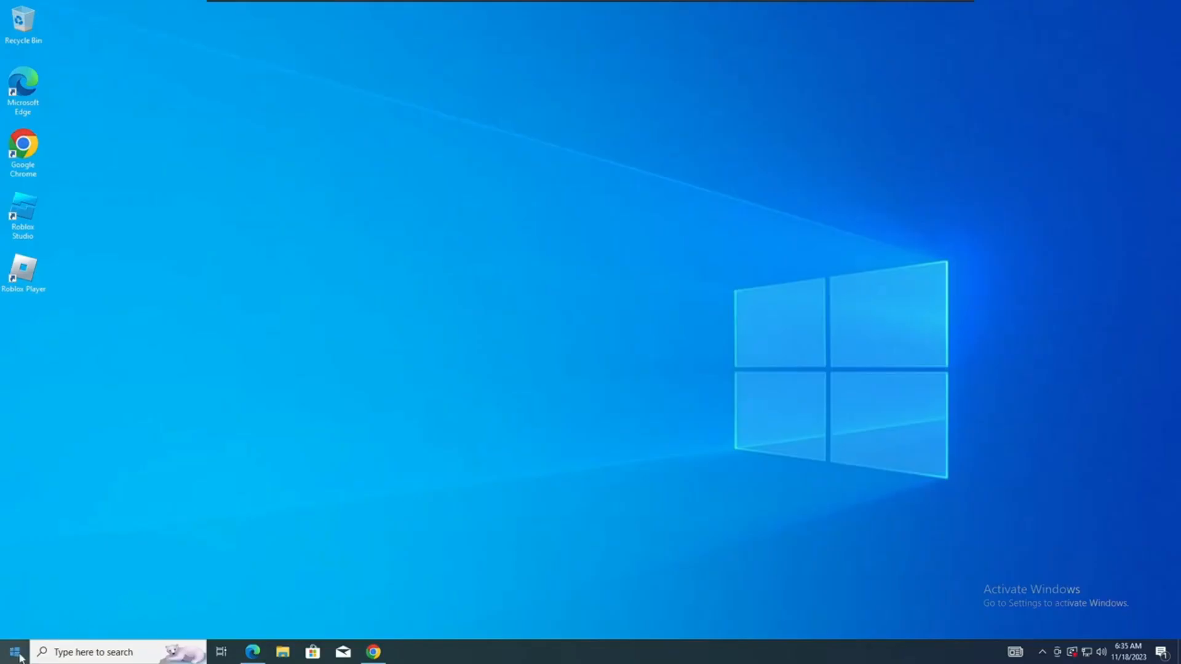
Switch to Task Manager, review the startup programs and close it.
right_click(15, 657)
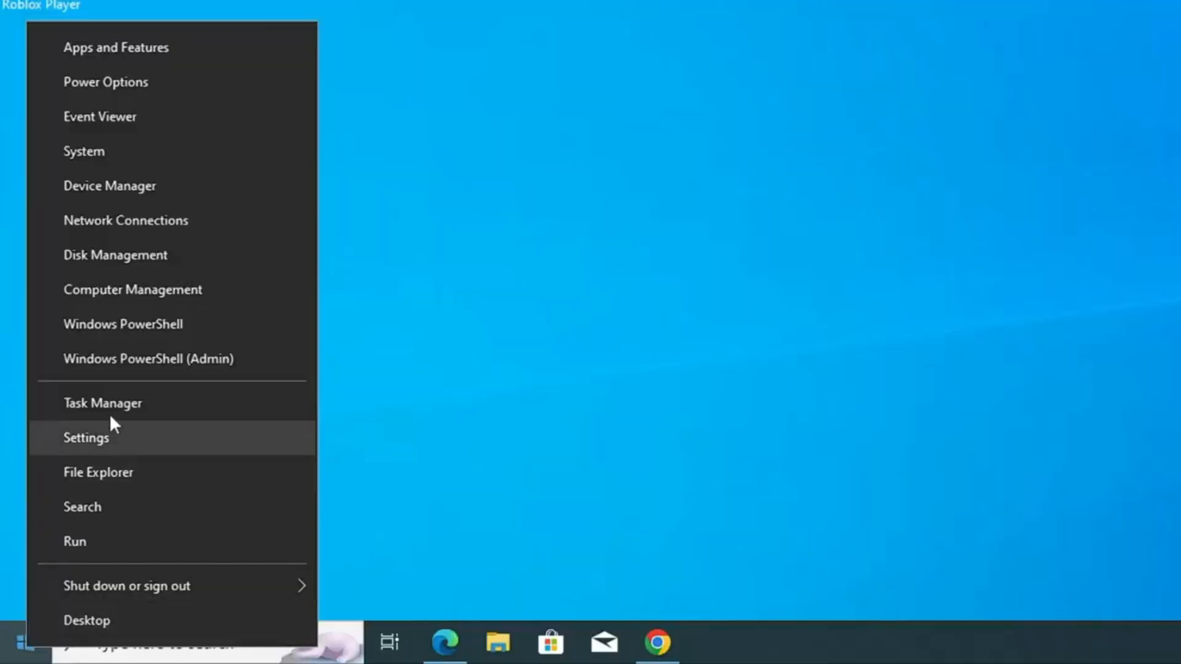
click(69, 515)
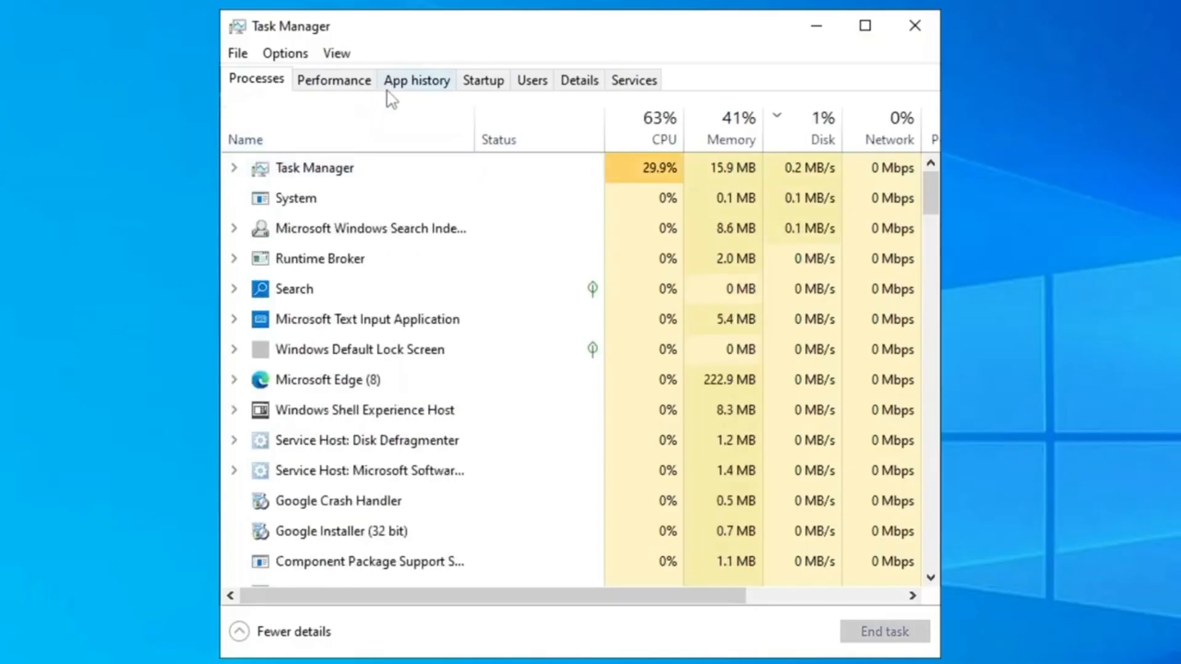
click(482, 83)
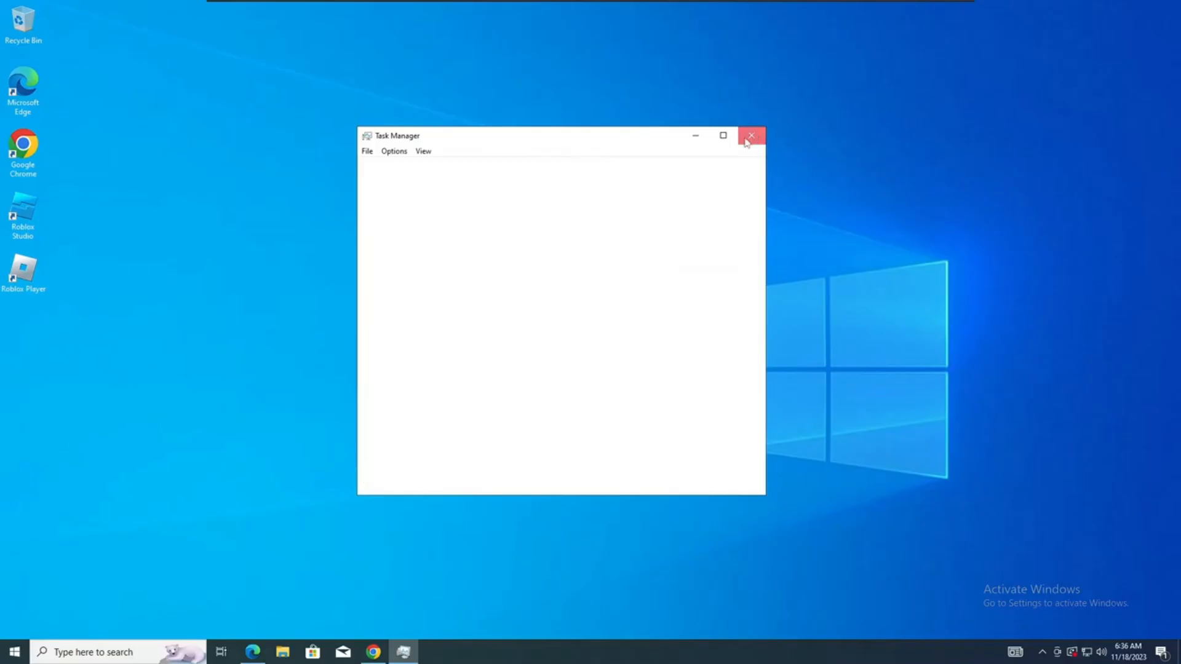
click(917, 25)
Search for appwiz.cpl and open Programs and Features.
click(92, 651)
text(a)
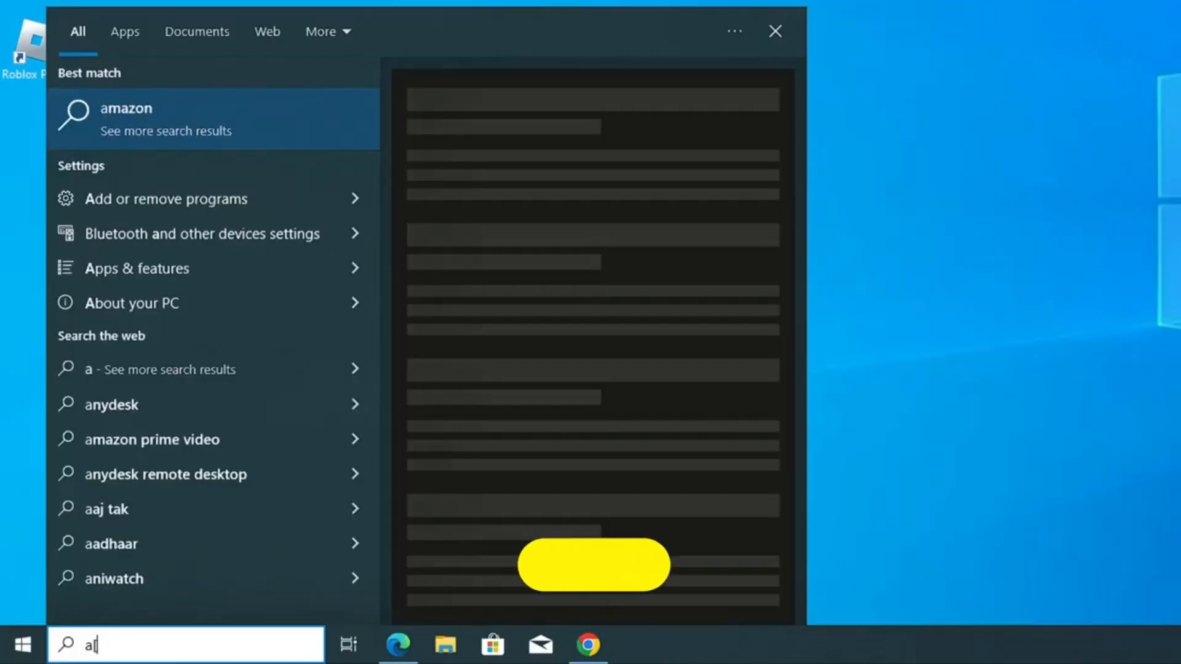
text(ppwiz.cpl)
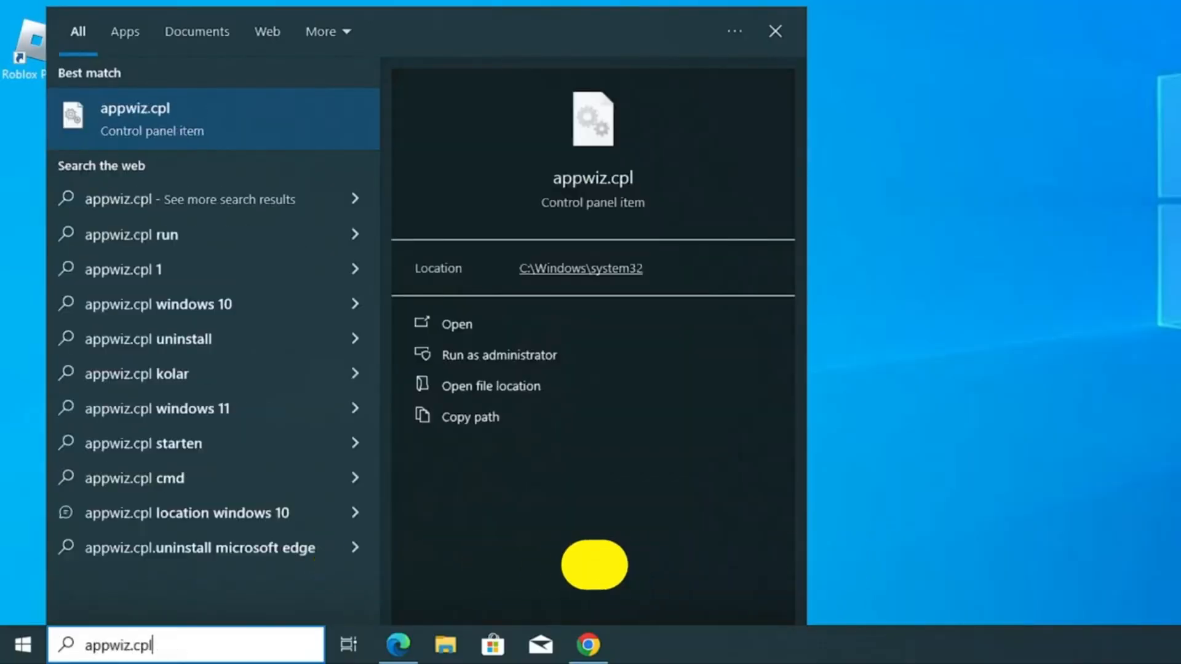
key(Return)
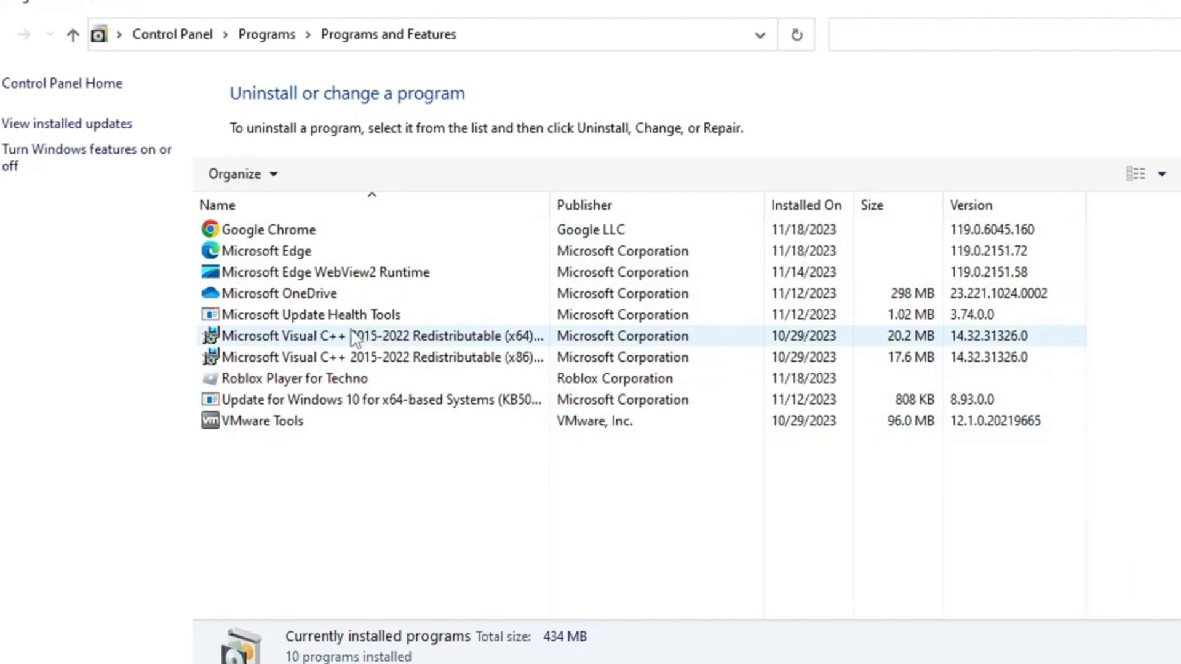
Look through the installed programs for ones that could be uninstalled, then close Programs and Features.
click(307, 230)
click(310, 251)
click(311, 271)
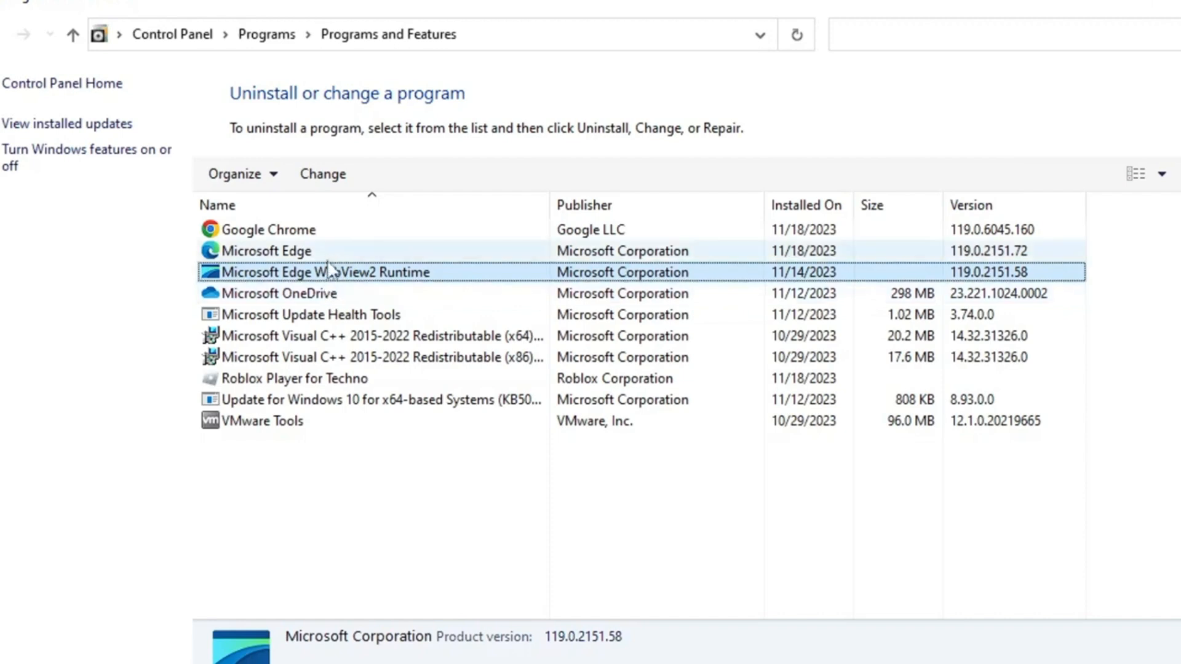
right_click(326, 270)
click(390, 315)
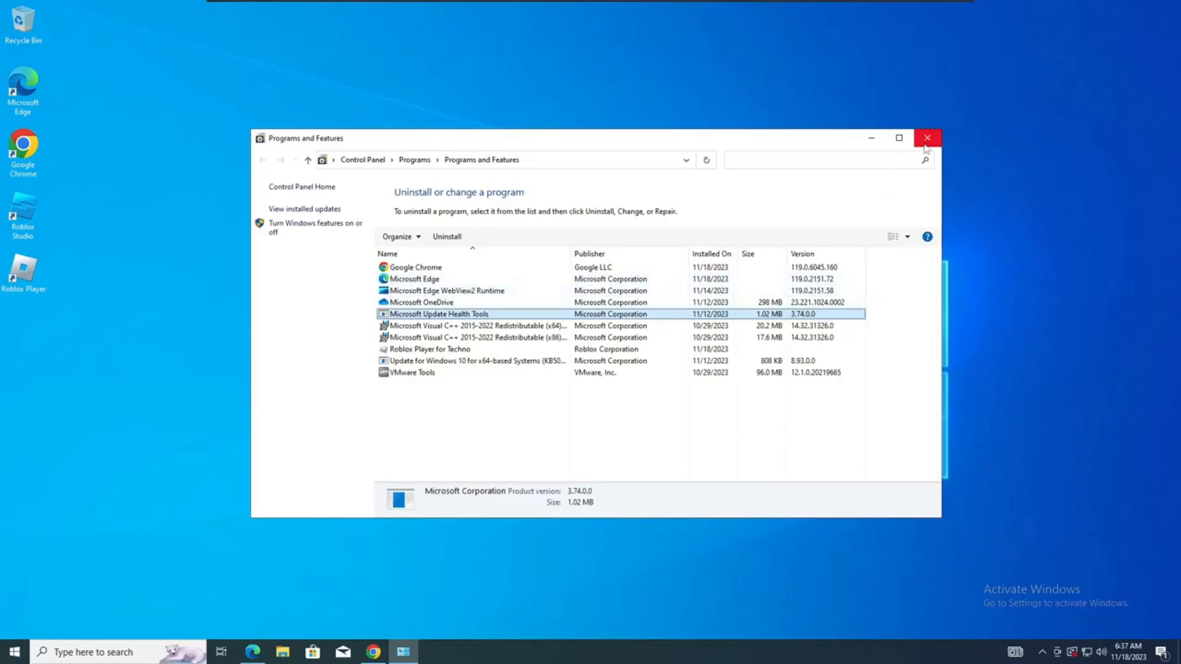
click(927, 141)
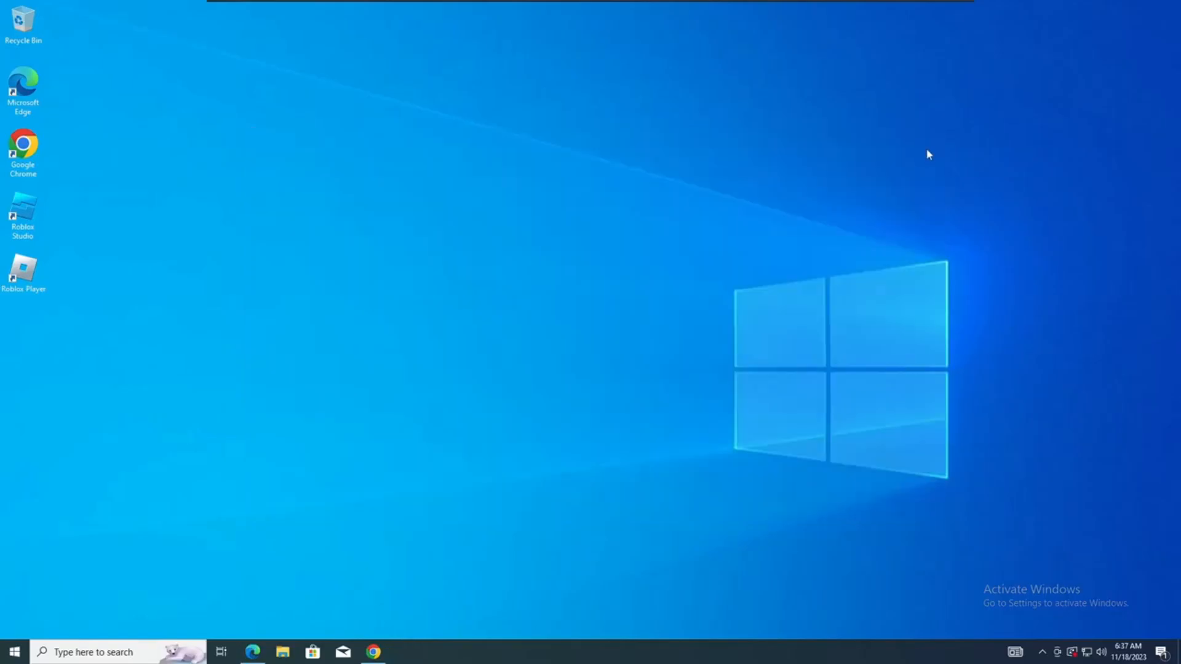
Switch to Settings and open the Temporary files page in the system's storage settings.
right_click(21, 652)
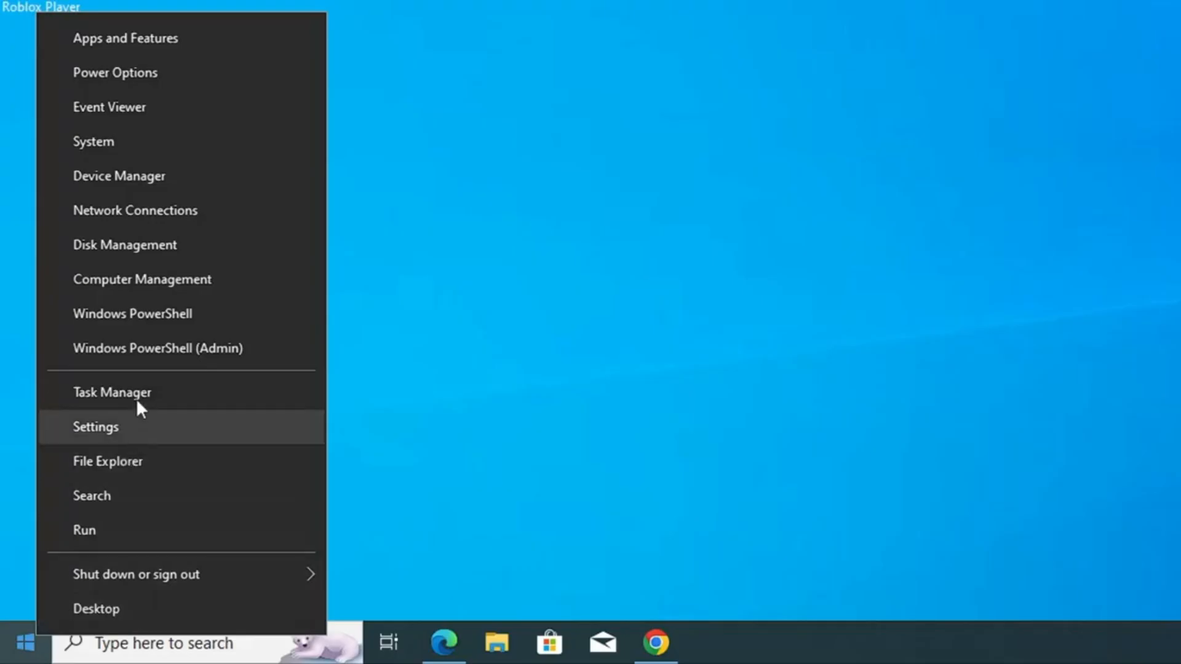
click(70, 529)
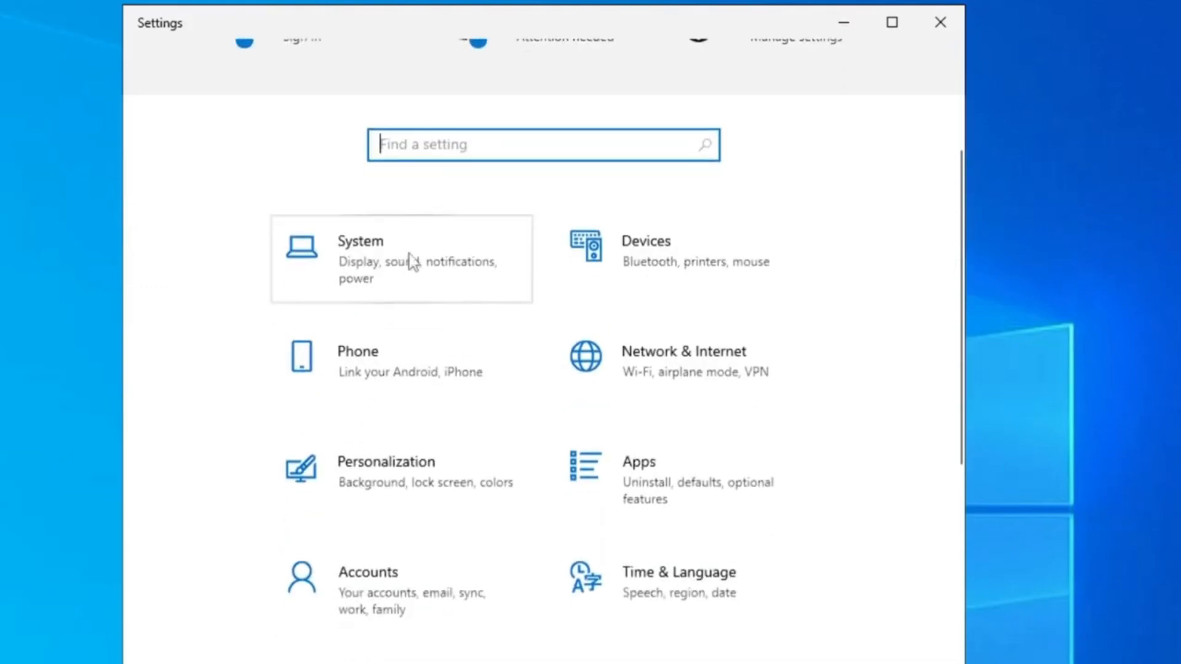
click(412, 261)
click(198, 504)
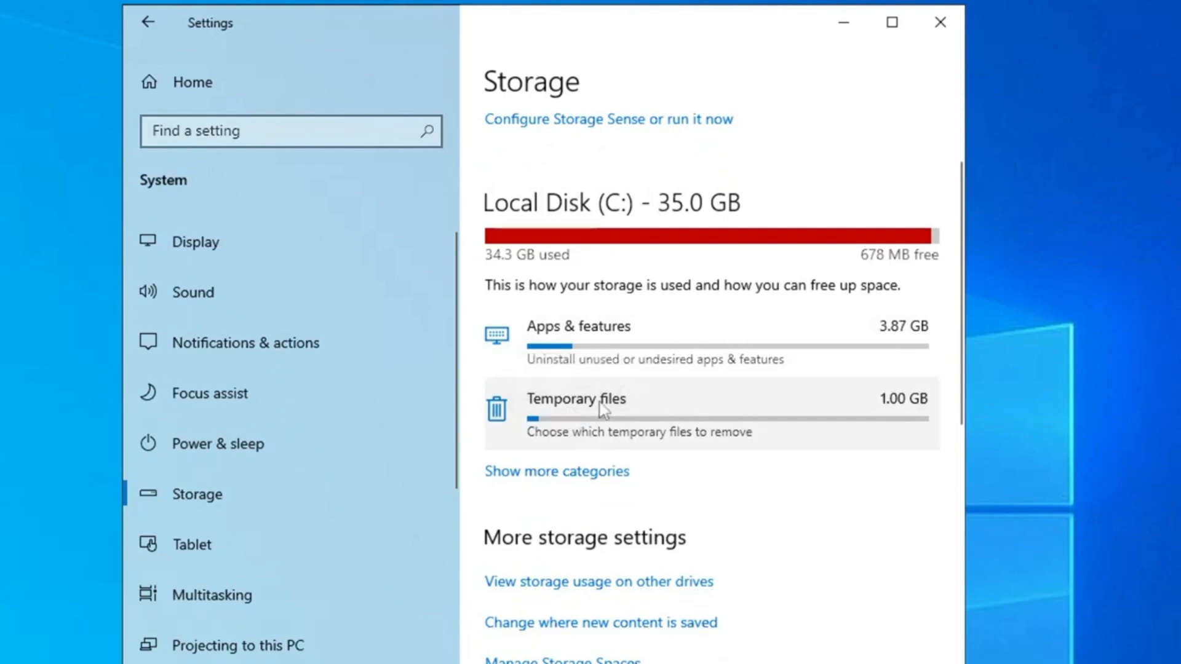
click(604, 409)
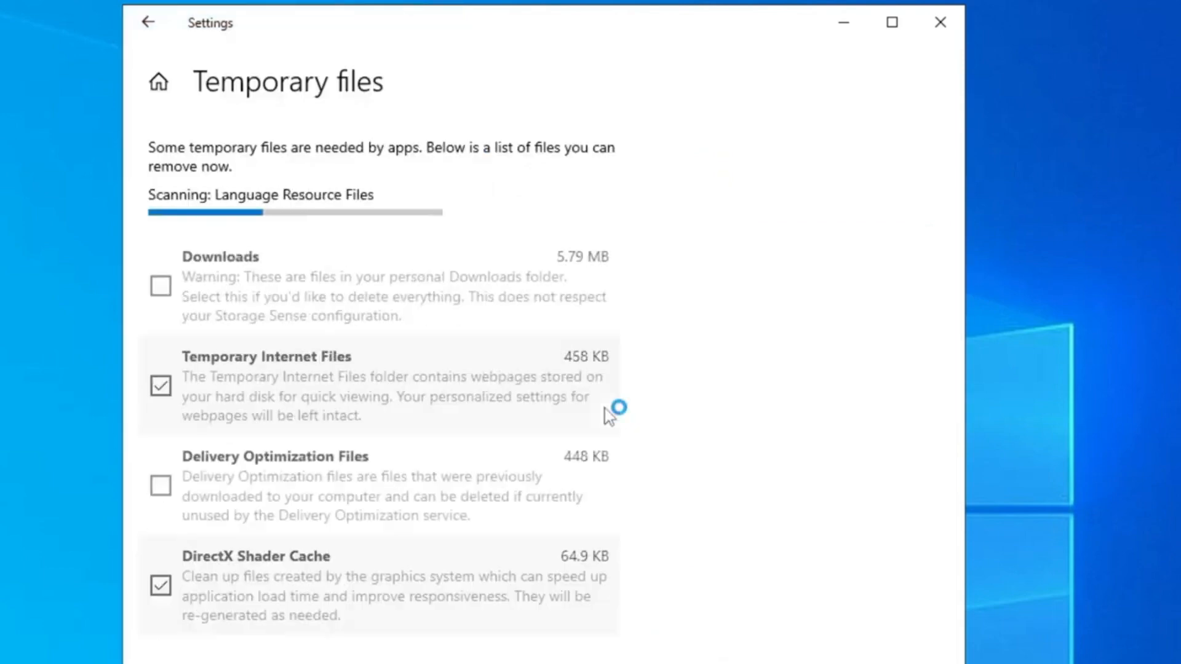
Include Downloads in the temporary files selected for cleanup, remove the selected files and close Settings.
scroll(326, 347, down, 2)
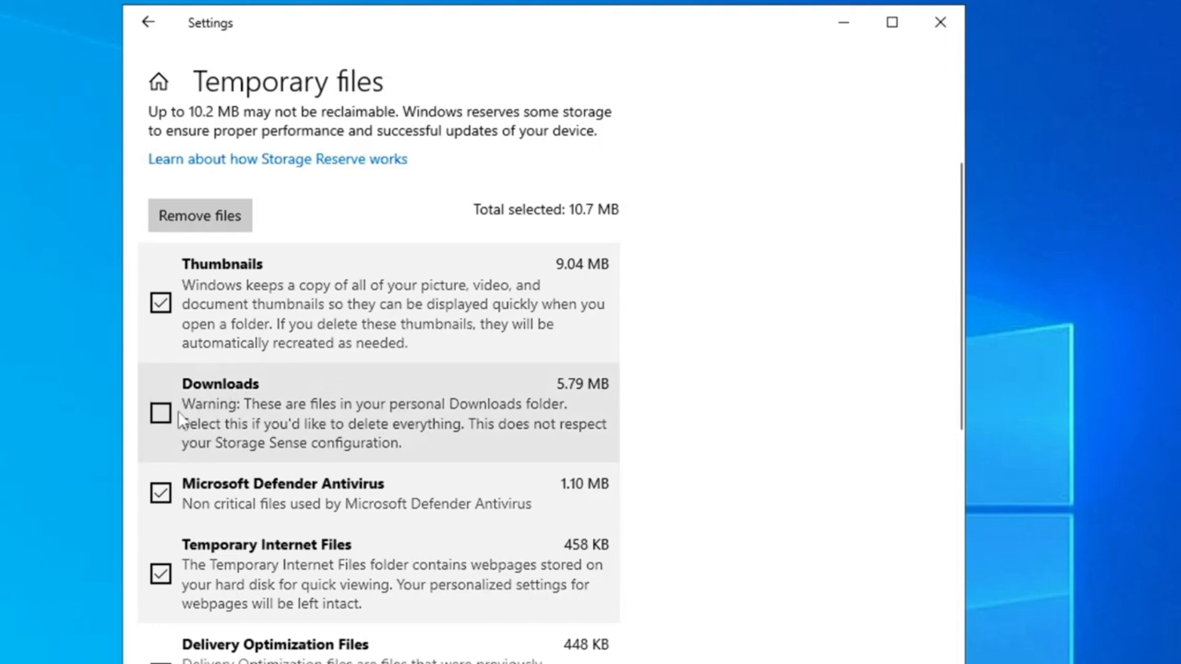
click(153, 418)
scroll(264, 421, down, 6)
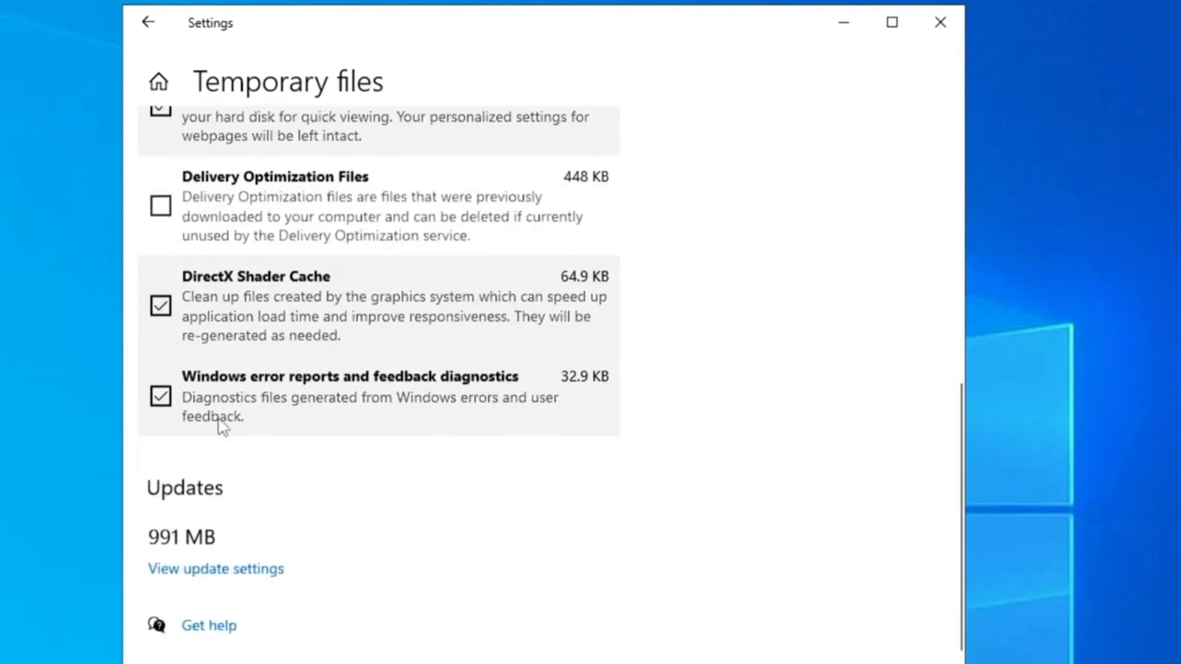
scroll(277, 403, up, 7)
click(207, 311)
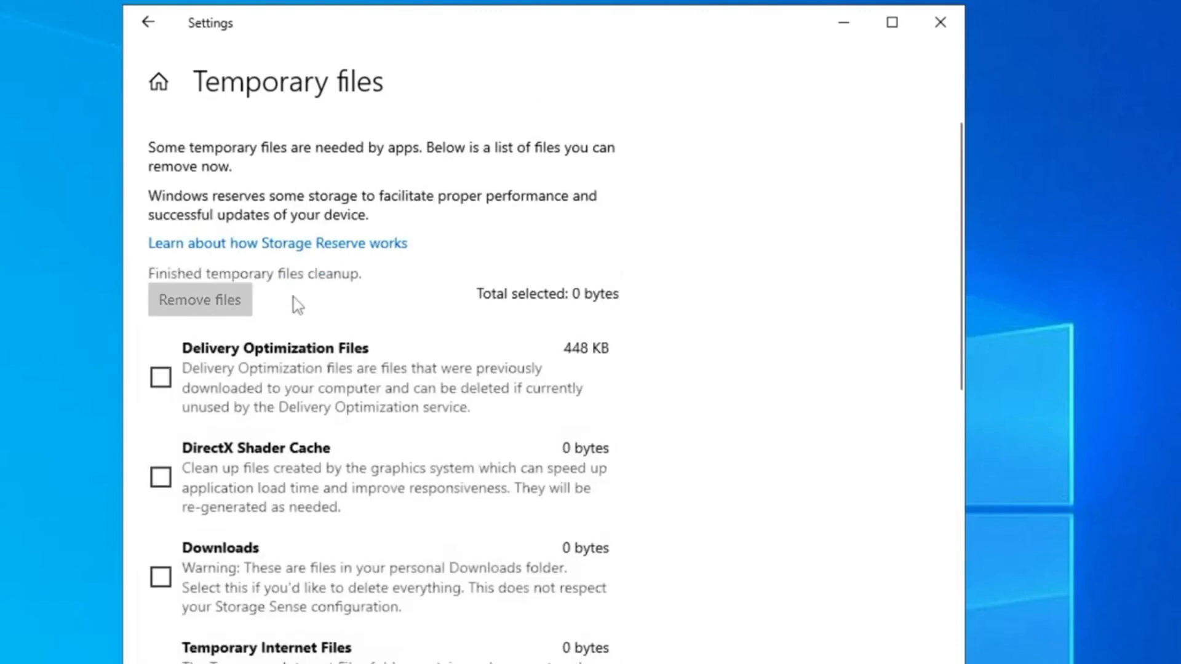
click(941, 25)
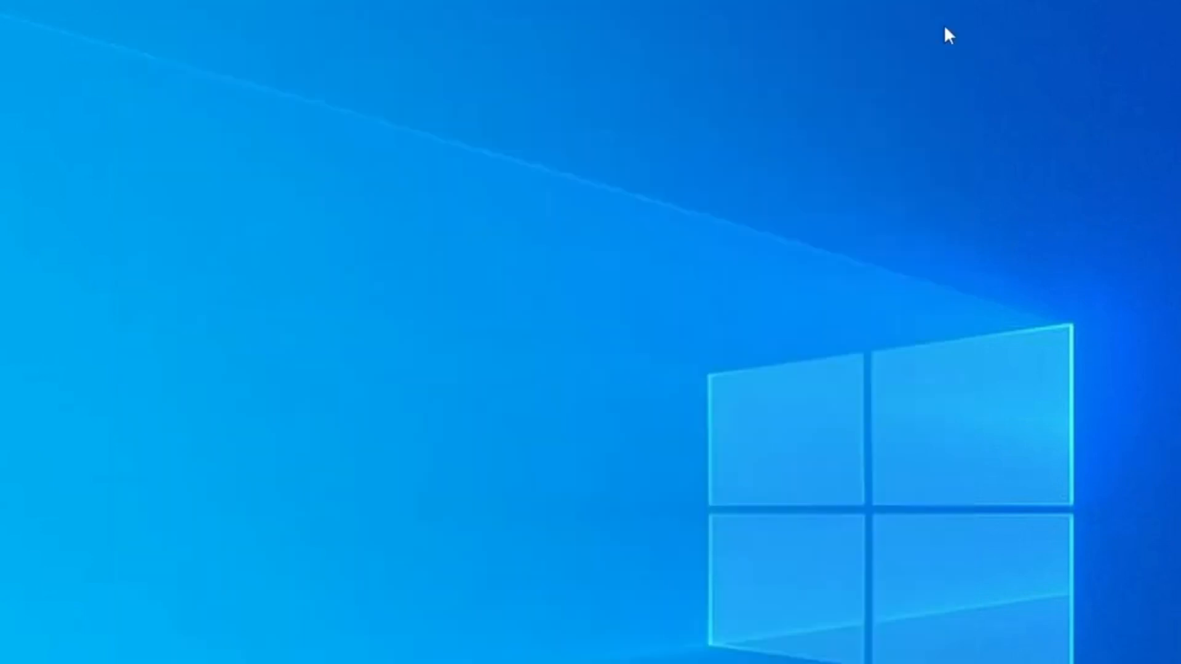
Run the temp command to open the Windows Temp folder.
right_click(12, 650)
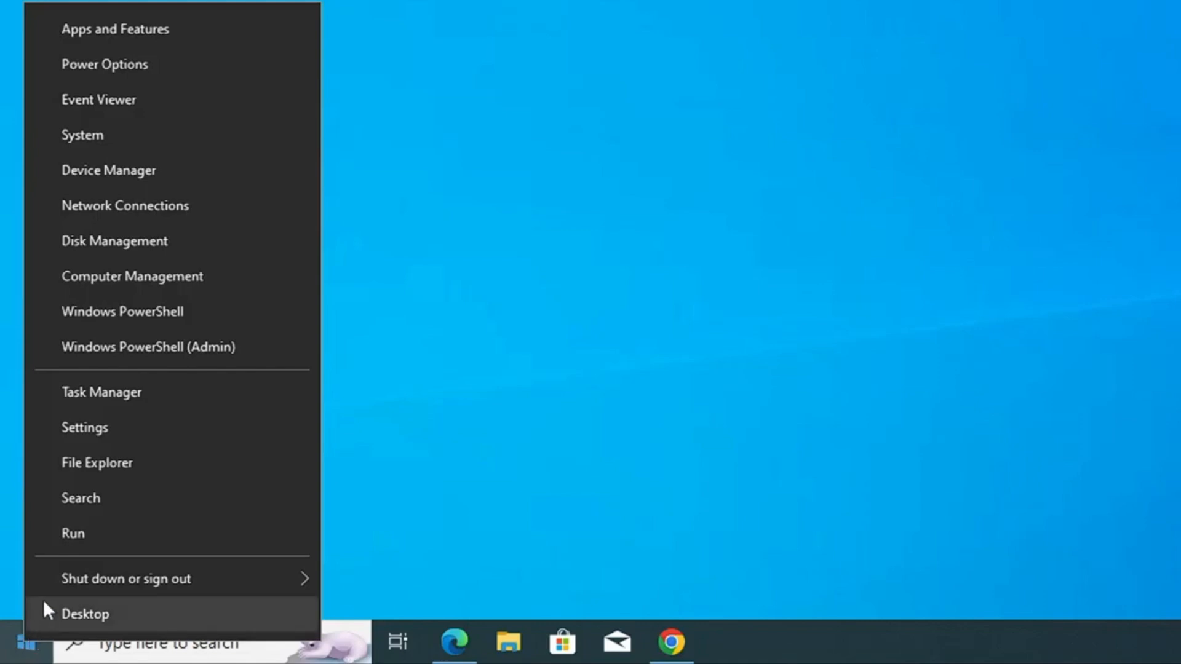
click(85, 533)
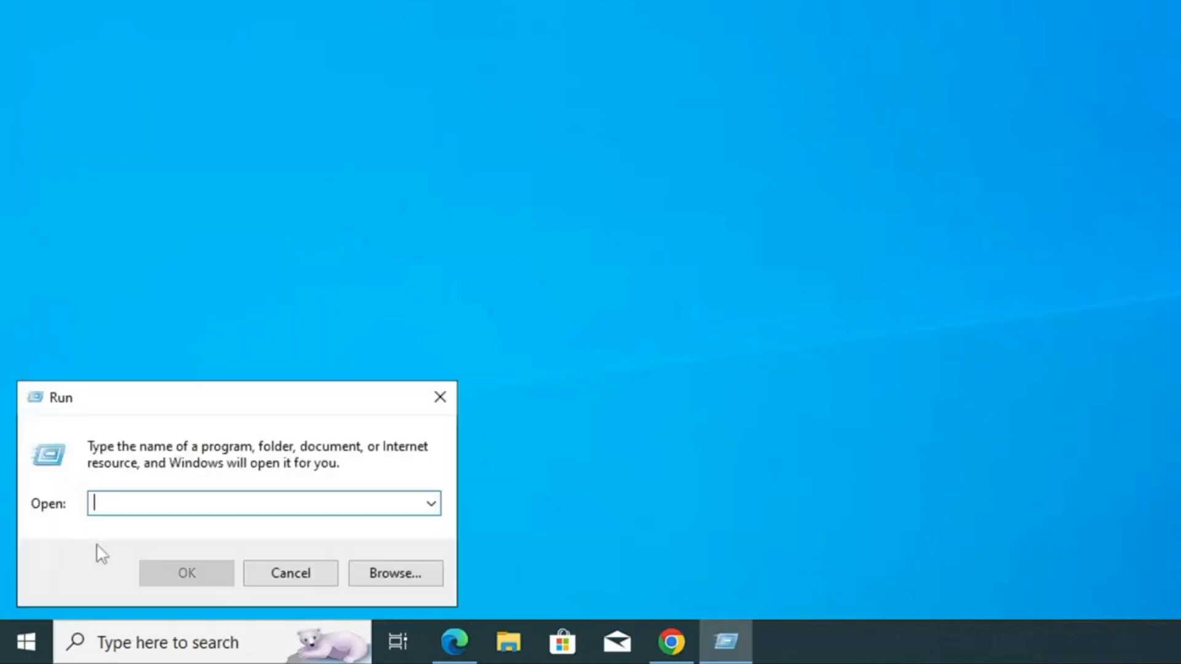
text(temp)
key(Return)
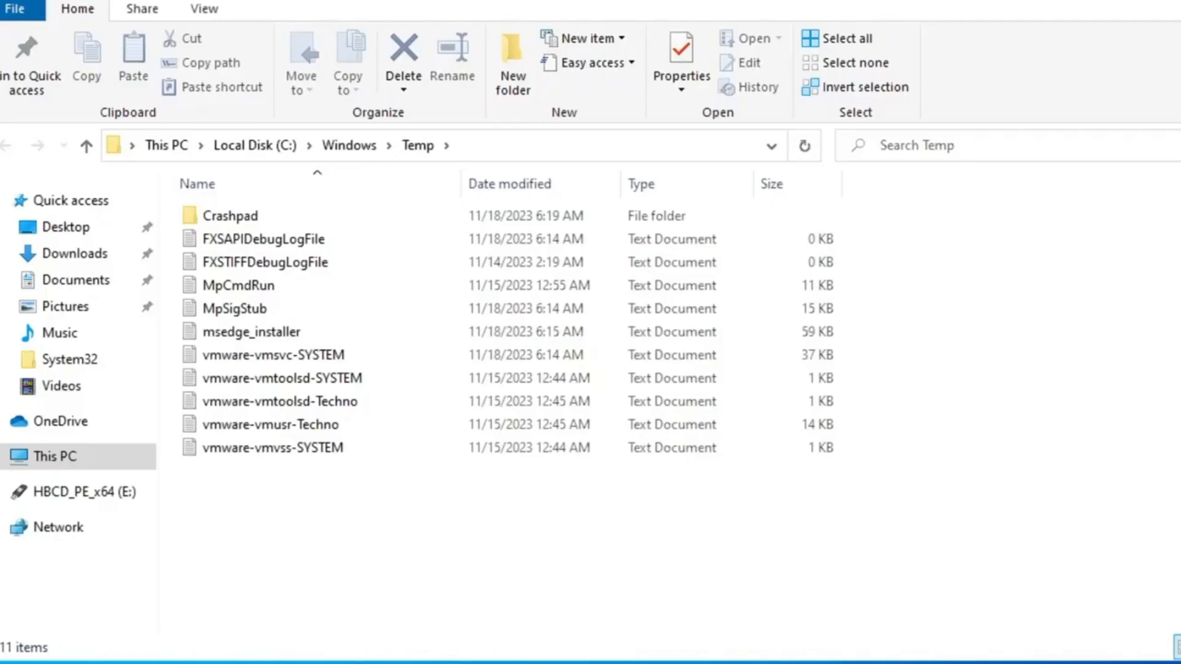
Select everything in the Windows Temp folder and delete it permanently.
key(ctrl+a)
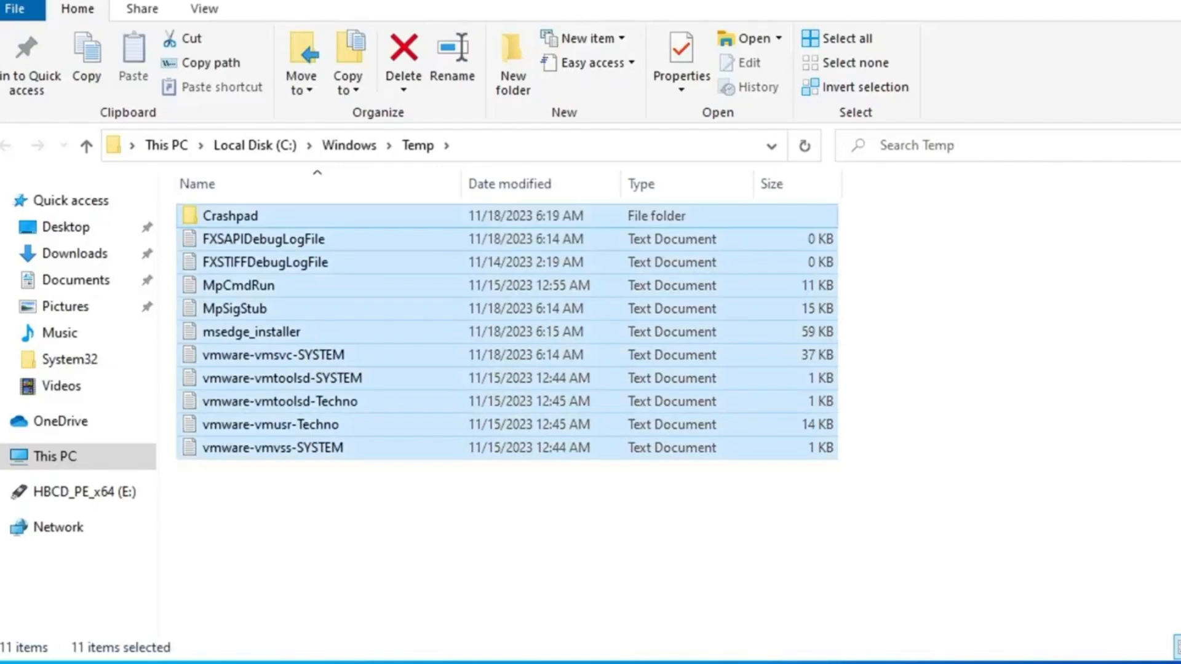
key(shift+Delete)
key(Return)
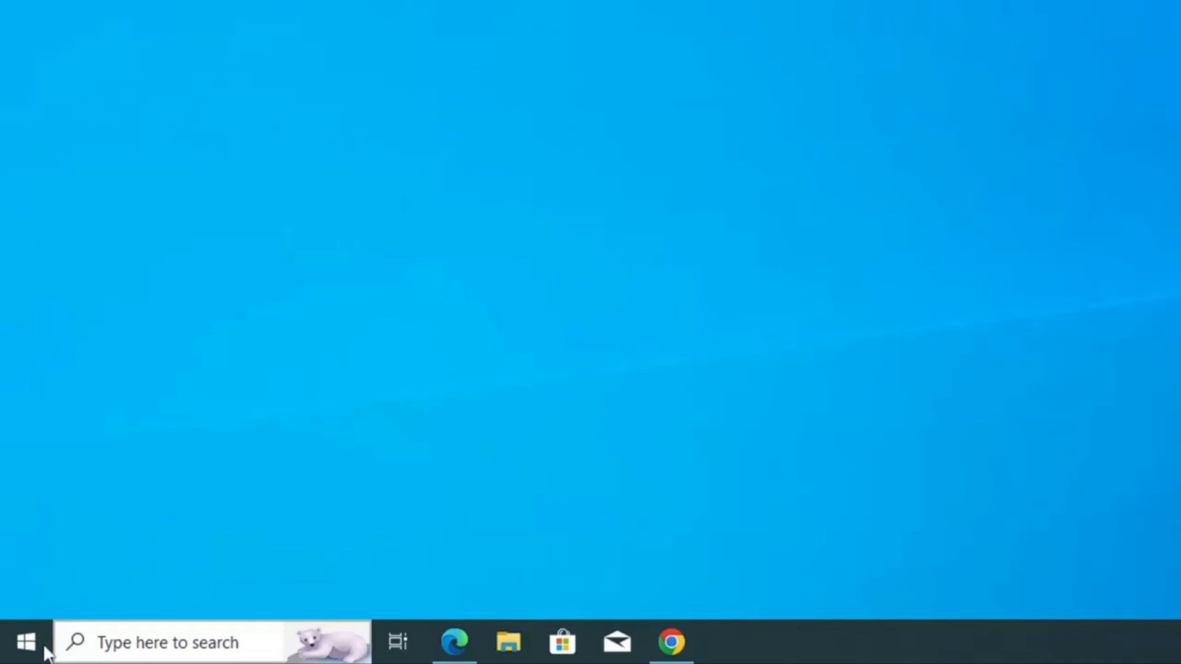
Run the %temp% command to open the user's local Temp folder.
right_click(45, 647)
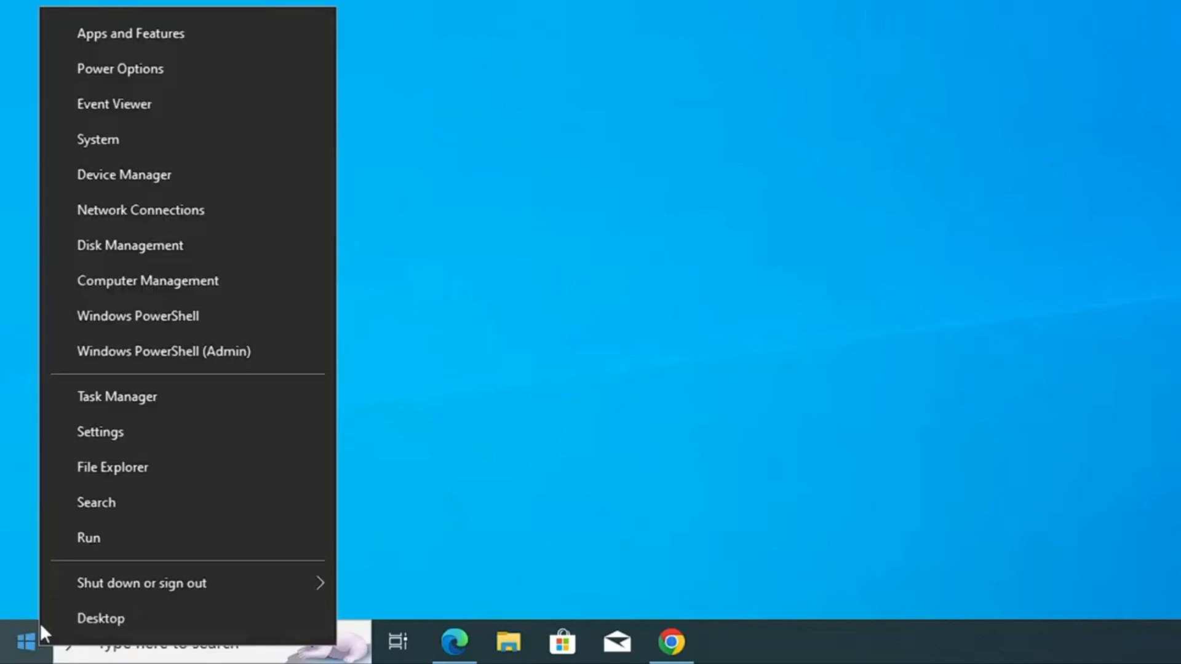
click(96, 539)
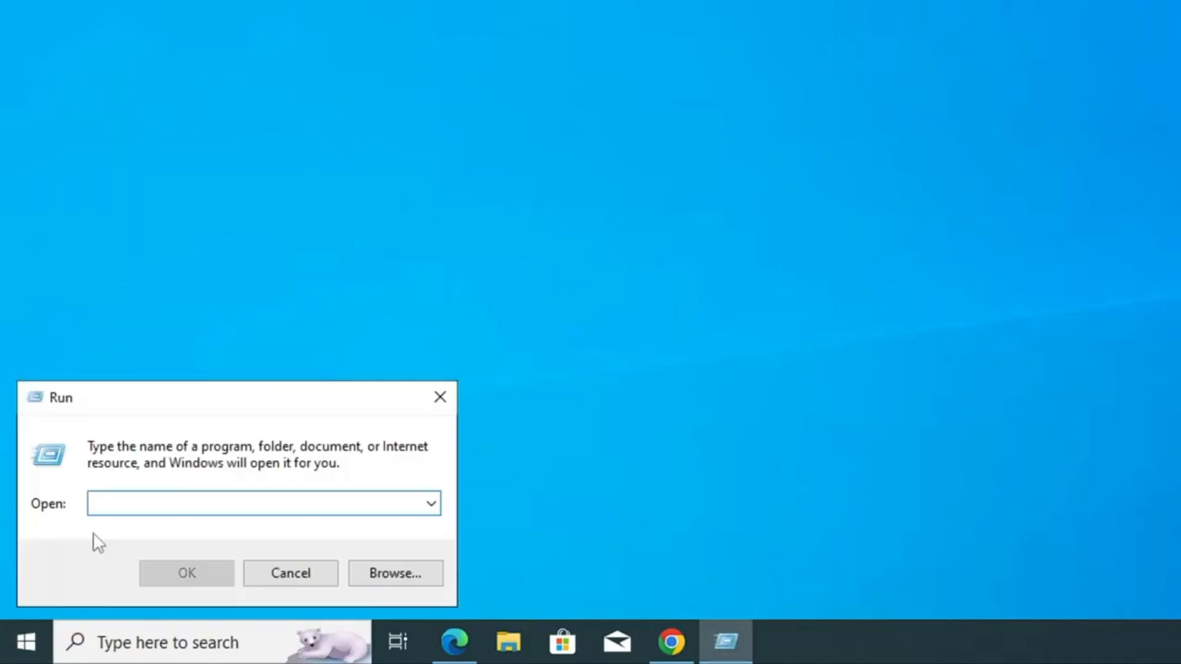
text(%temp)
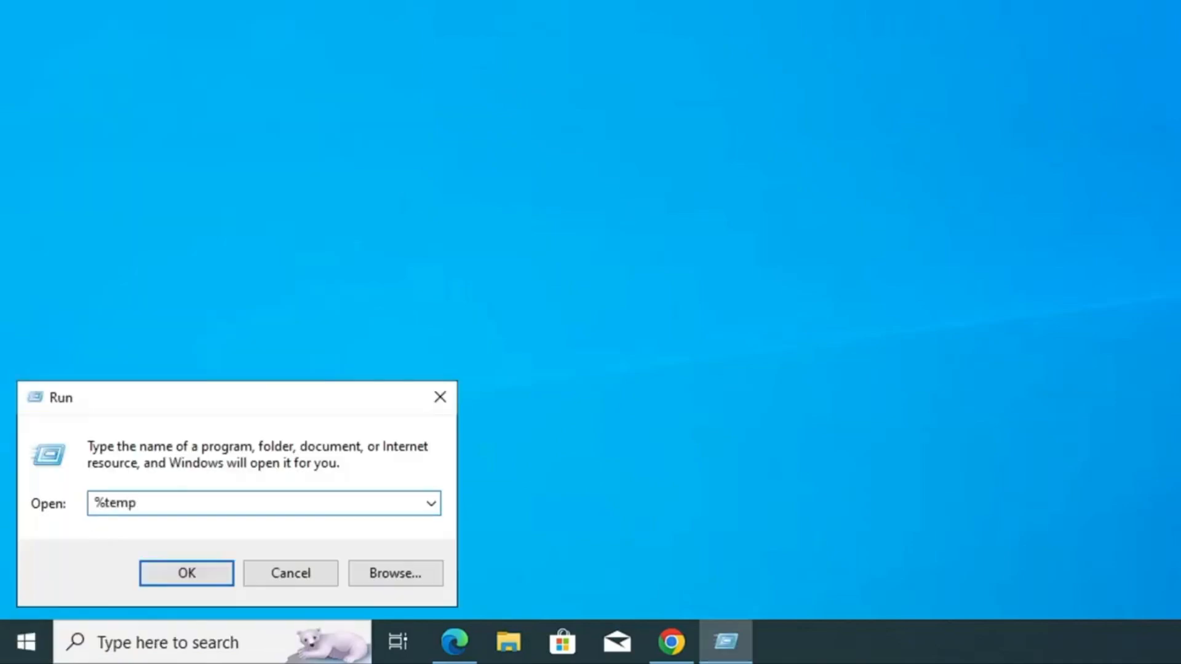
text(%)
click(200, 574)
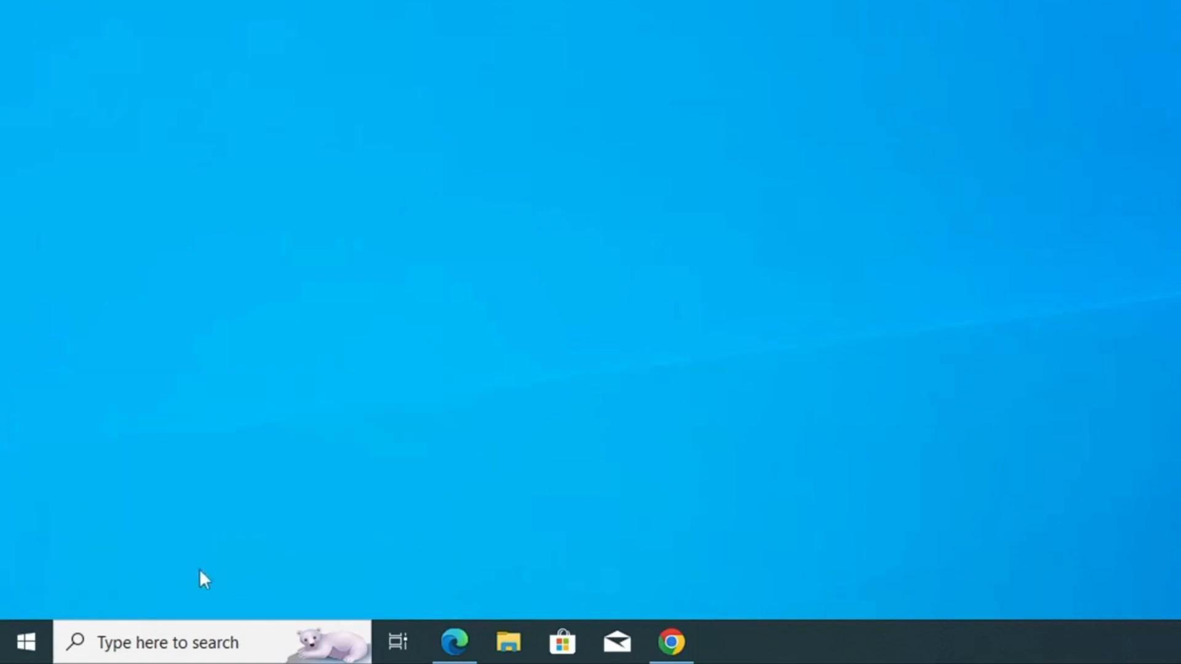
Permanently delete everything in the local Temp folder, skipping all items in use and continuing with administrator permission for protected files.
key(ctrl+a)
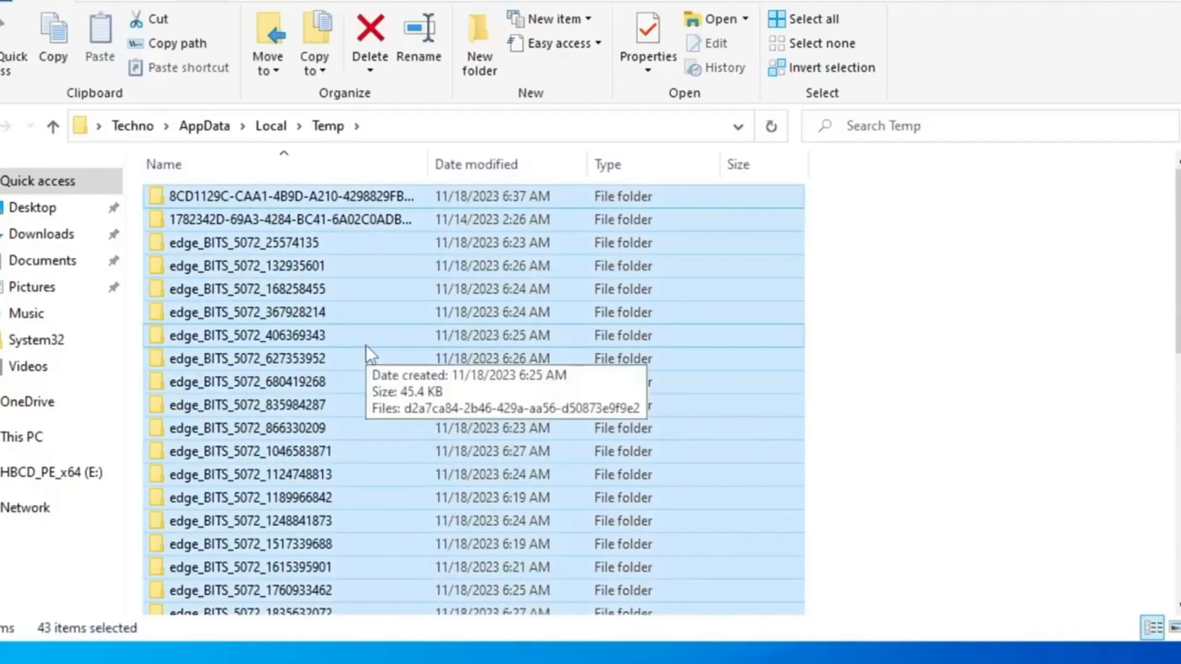
key(shift+Delete)
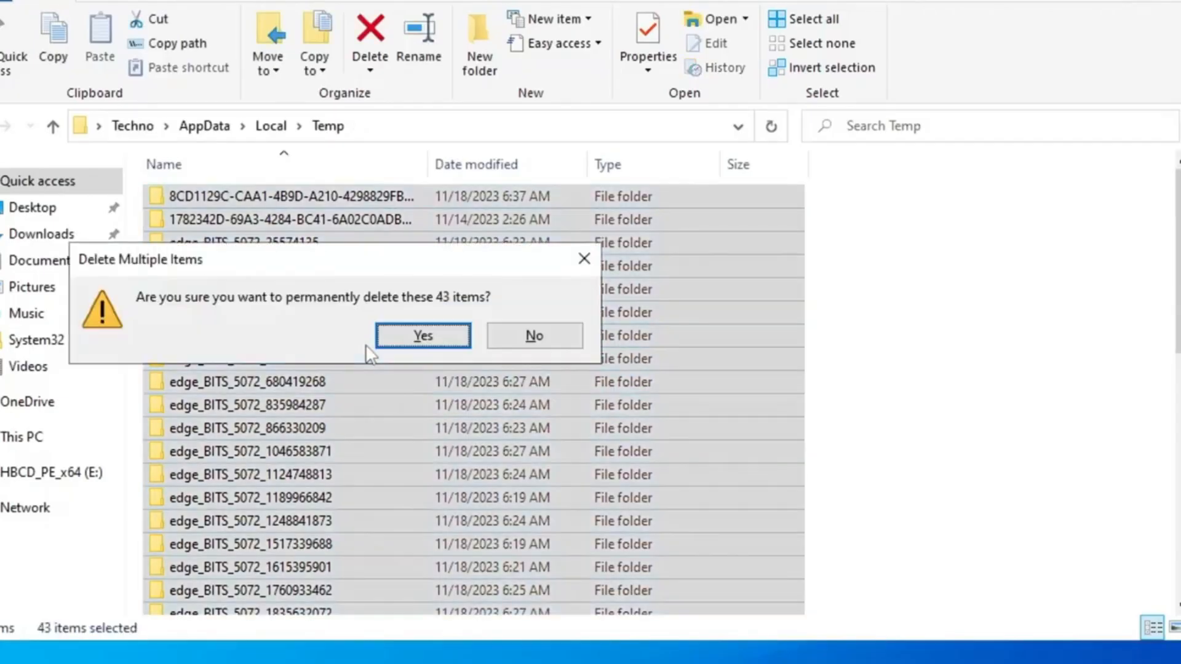
key(Return)
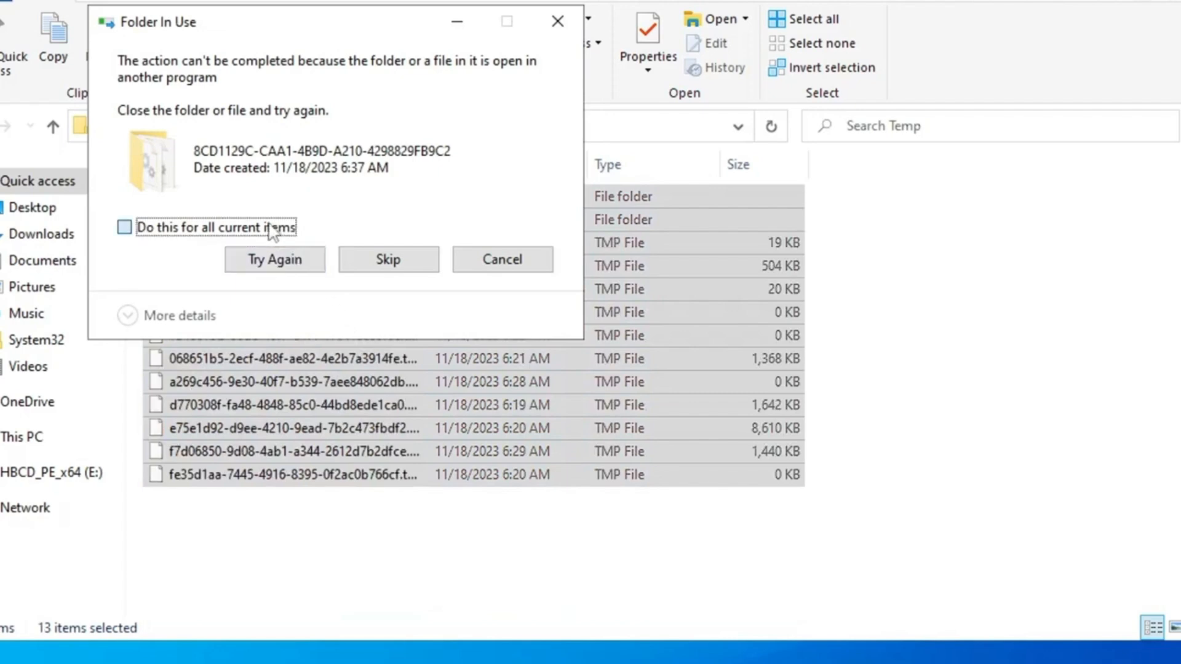
click(273, 228)
click(388, 261)
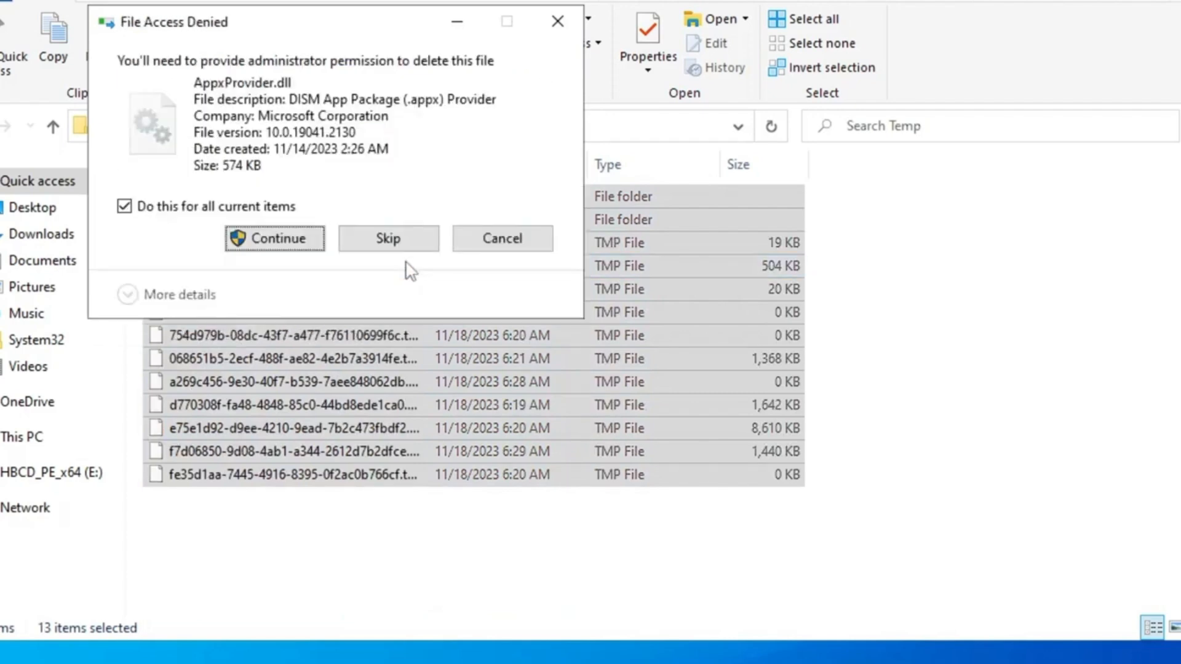
click(282, 238)
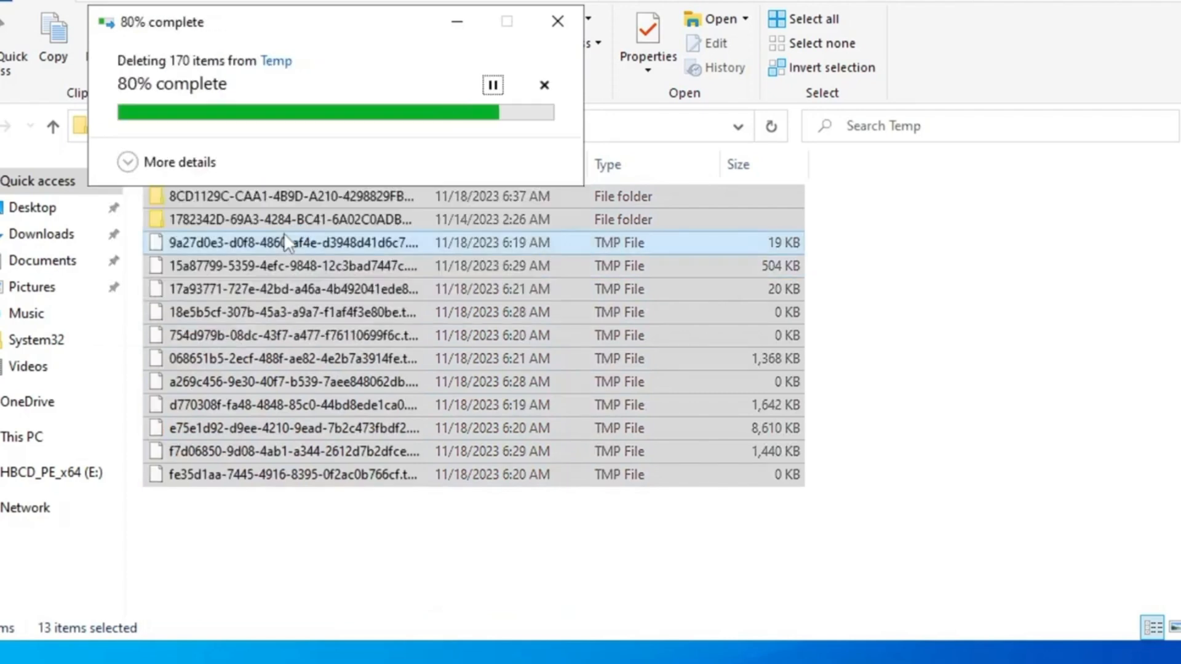